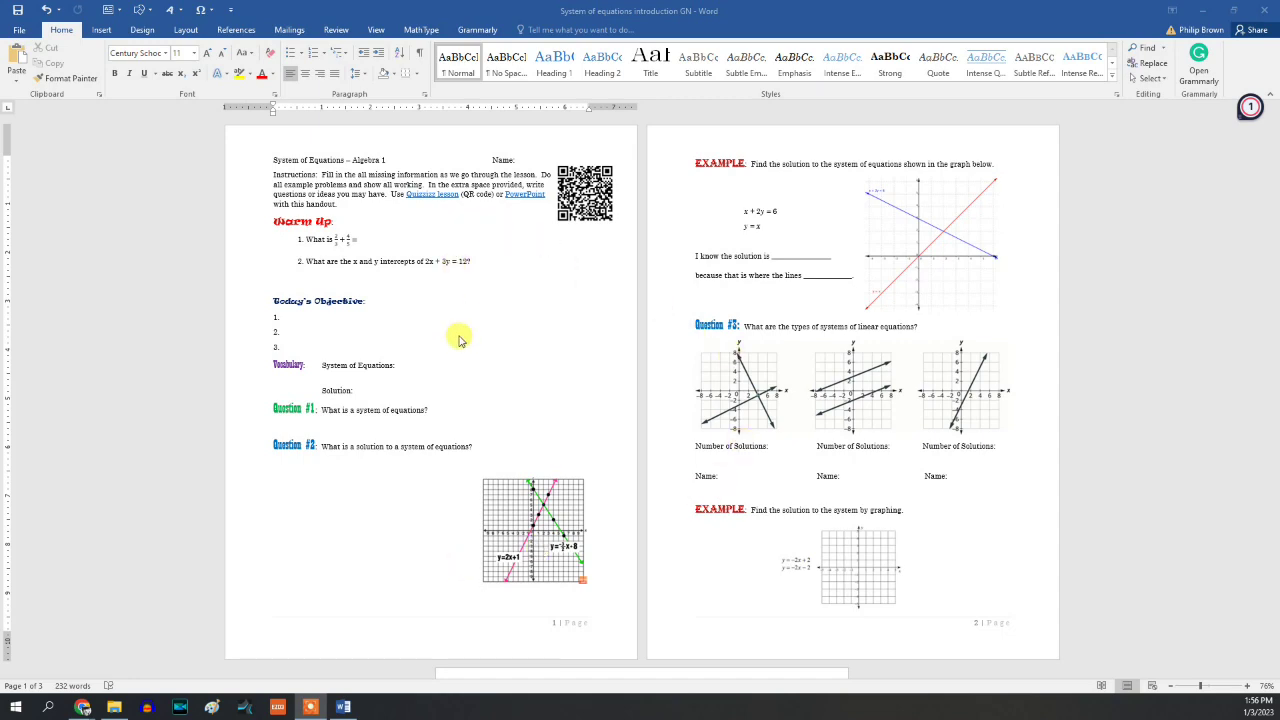
# Step: Scroll up and down through the Word systems-of-equations guided notes to review them
pyautogui.scroll(-2, 480, 340)
pyautogui.scroll(-4, 506, 400)
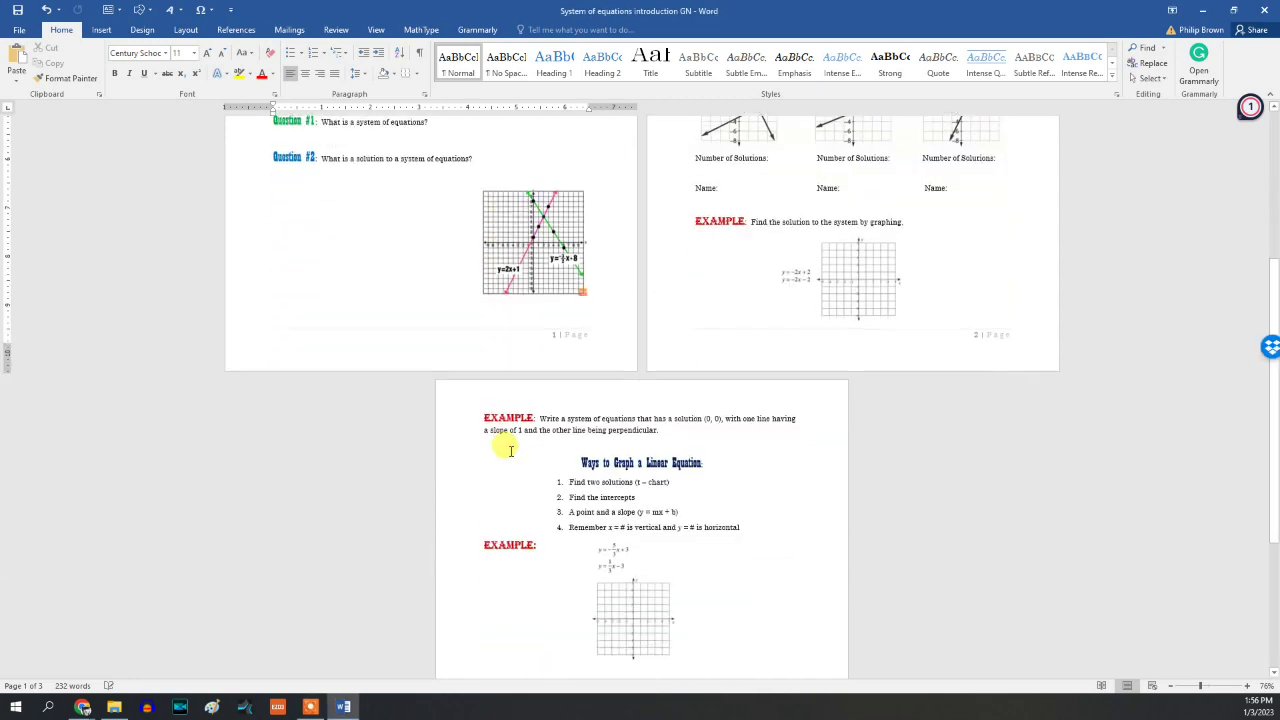
pyautogui.scroll(-5, 510, 451)
pyautogui.scroll(3, 510, 453)
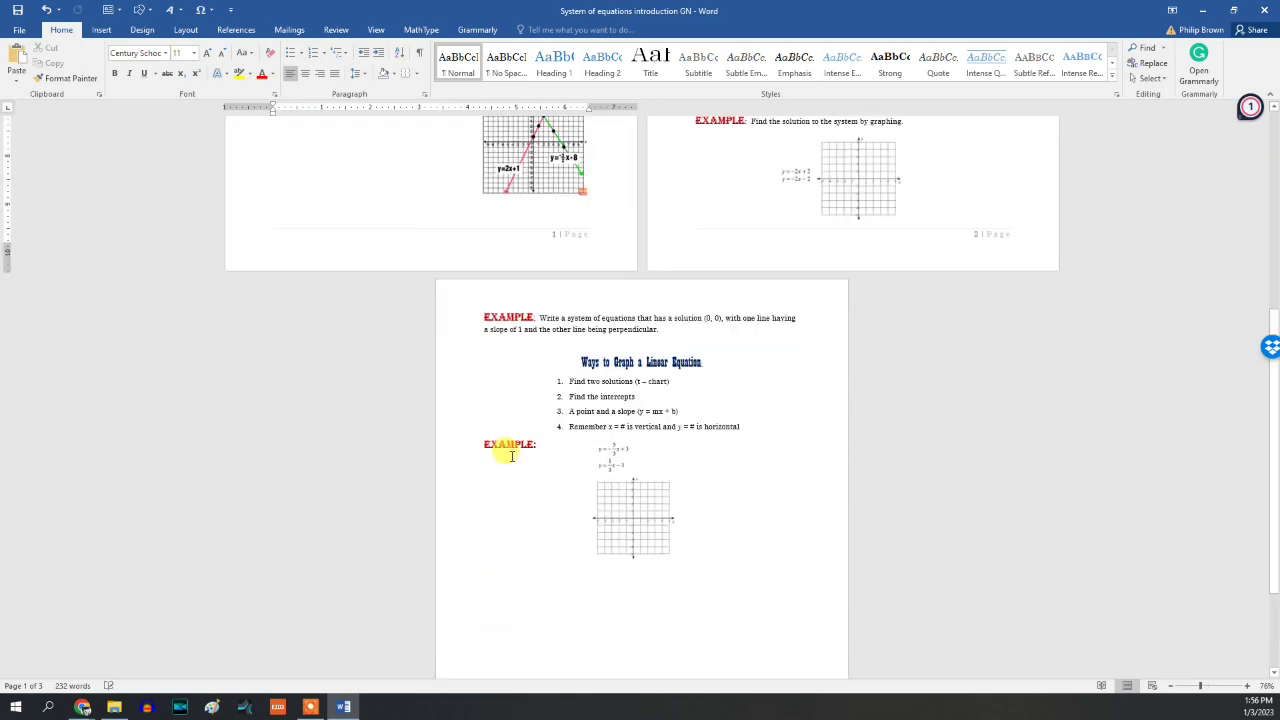
pyautogui.scroll(2, 511, 456)
pyautogui.scroll(5, 511, 456)
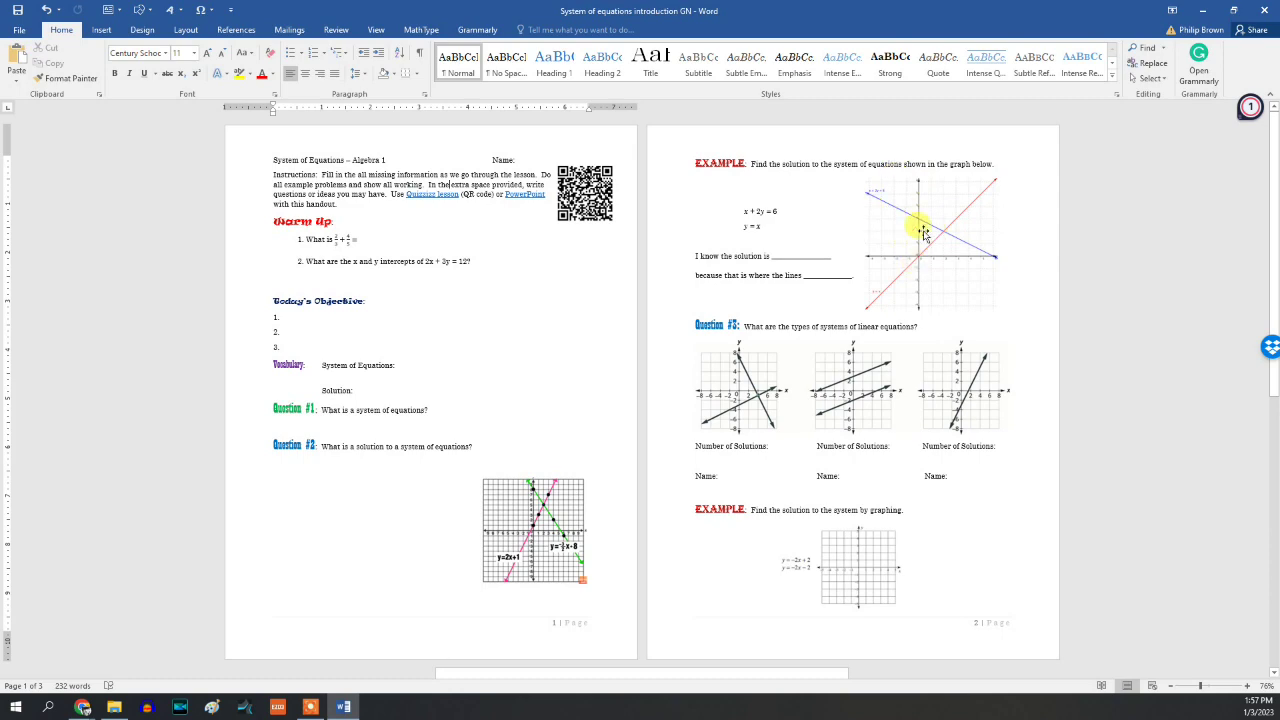
pyautogui.scroll(-3, 829, 440)
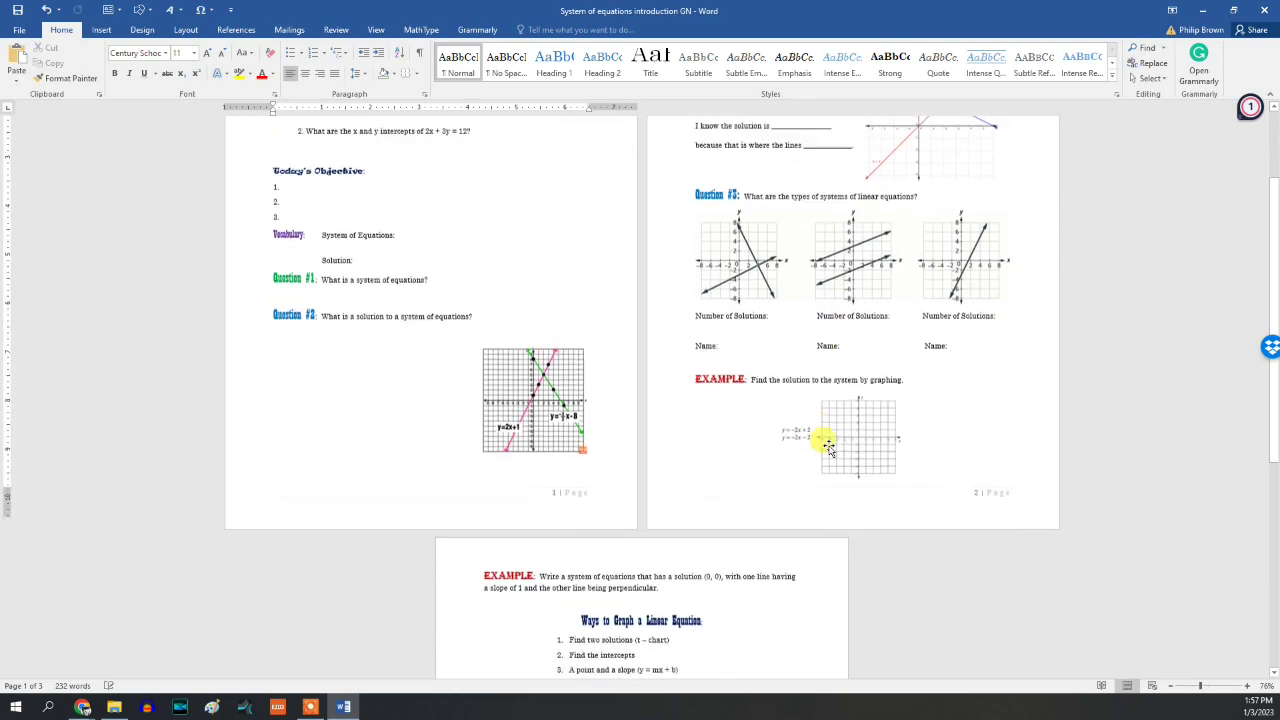
pyautogui.scroll(3, 829, 440)
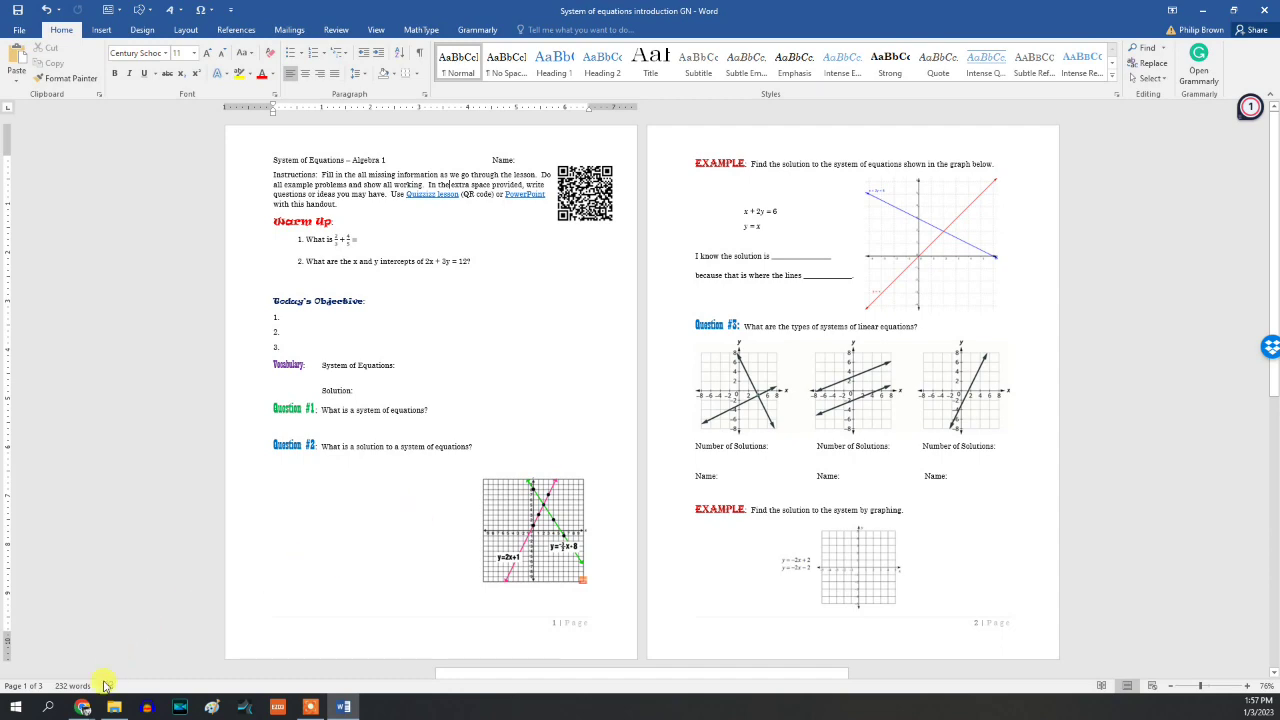
# Step: Review the 38 slides of 'System of Equations - Solutions and Graphing' and start assigning it as homework
pyautogui.moveTo(83, 707)
pyautogui.click(200, 637)
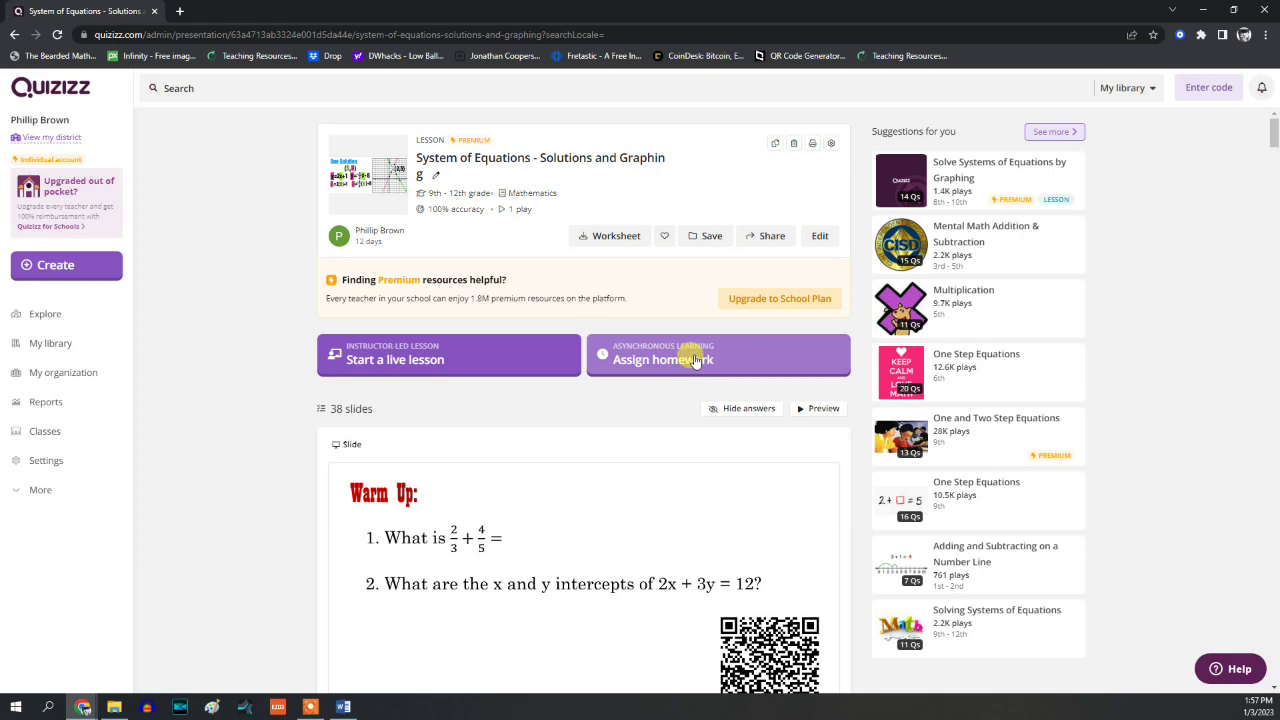
pyautogui.scroll(-20, 695, 361)
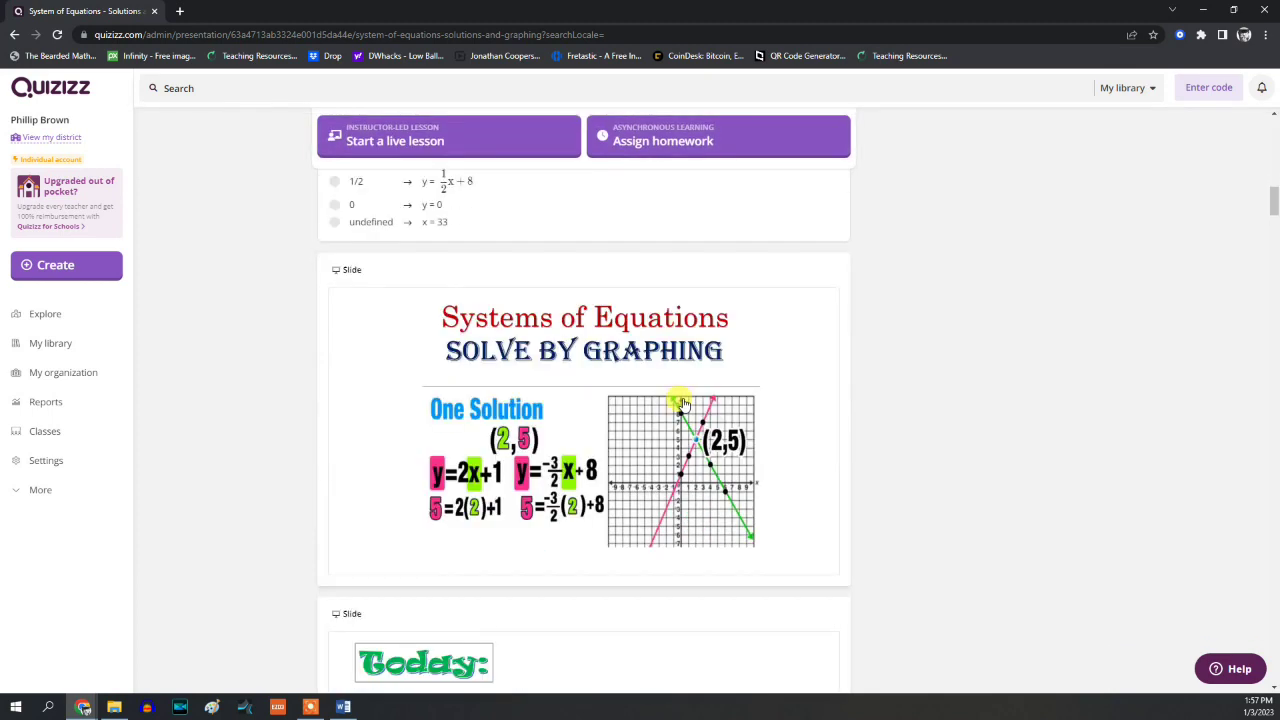
pyautogui.scroll(20, 683, 403)
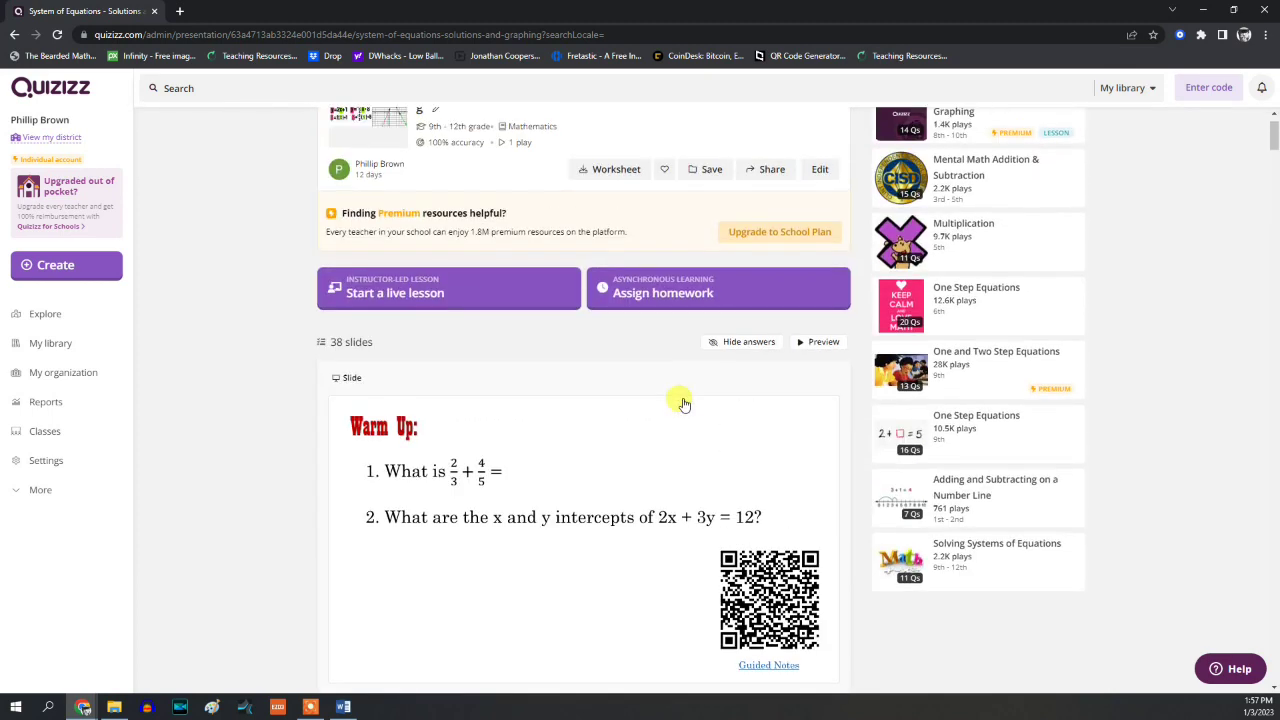
pyautogui.scroll(-2, 683, 403)
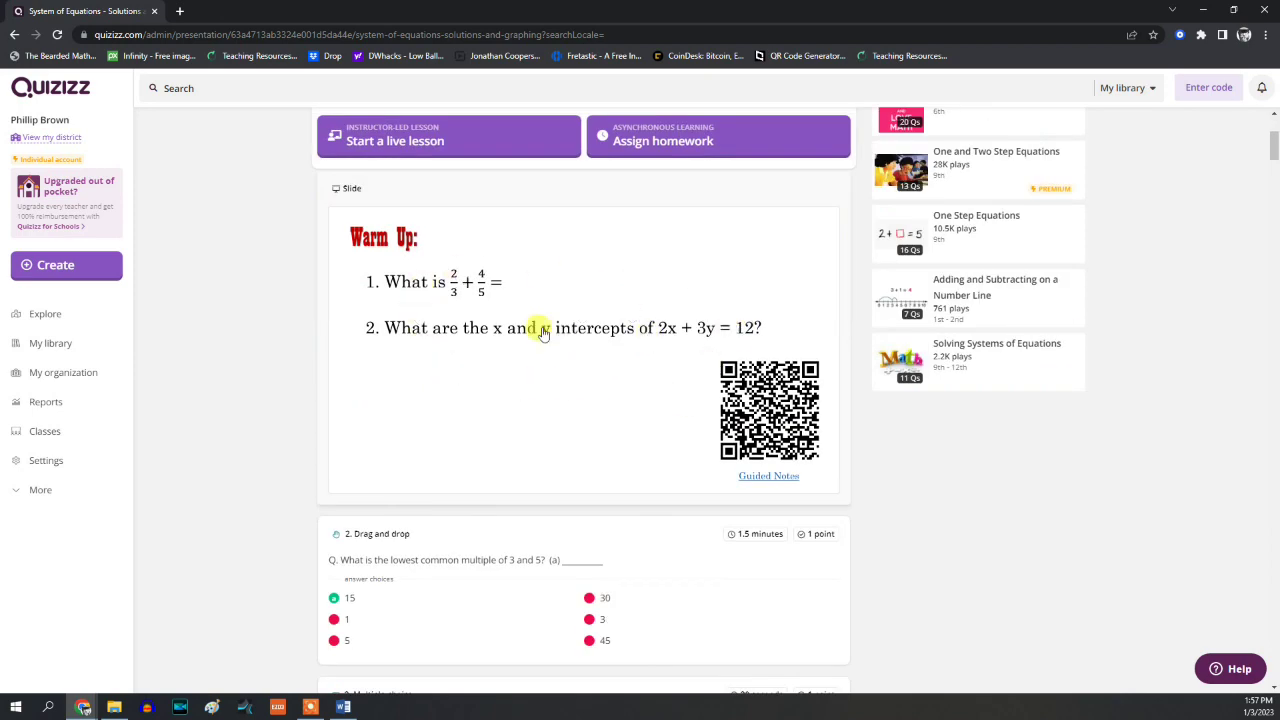
pyautogui.scroll(-2, 535, 340)
pyautogui.scroll(-6, 532, 347)
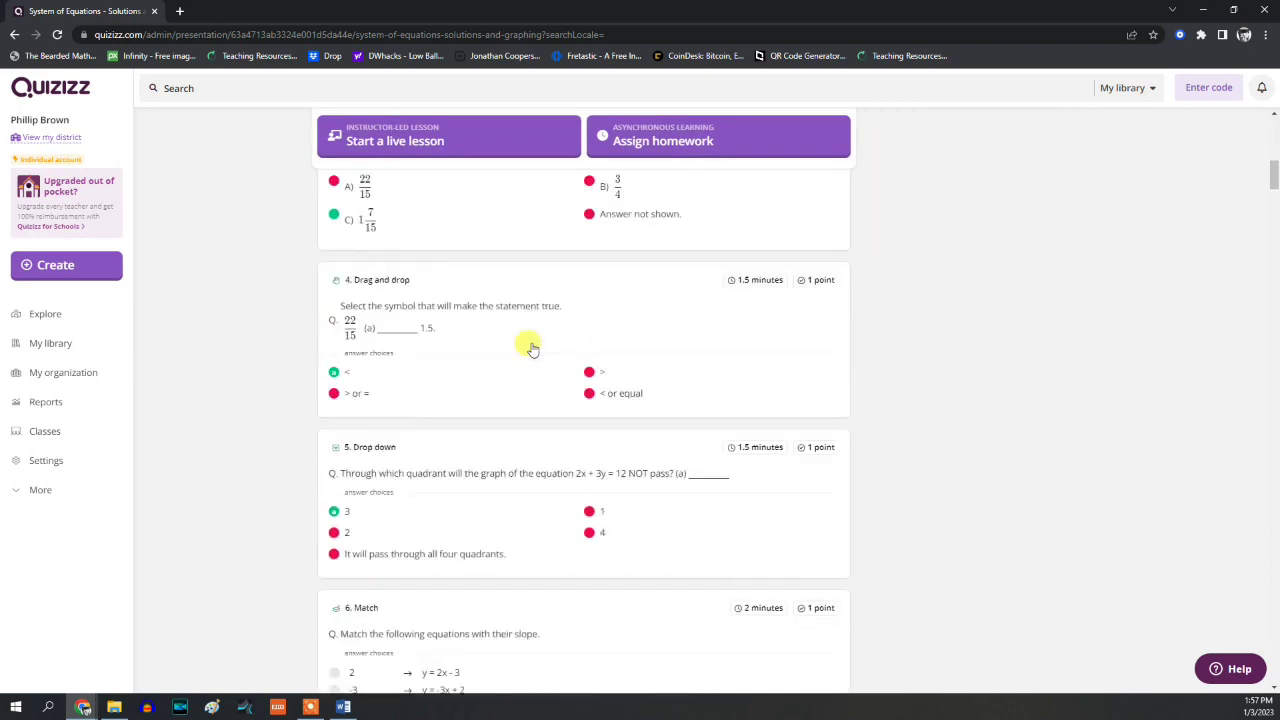
pyautogui.scroll(-5, 532, 347)
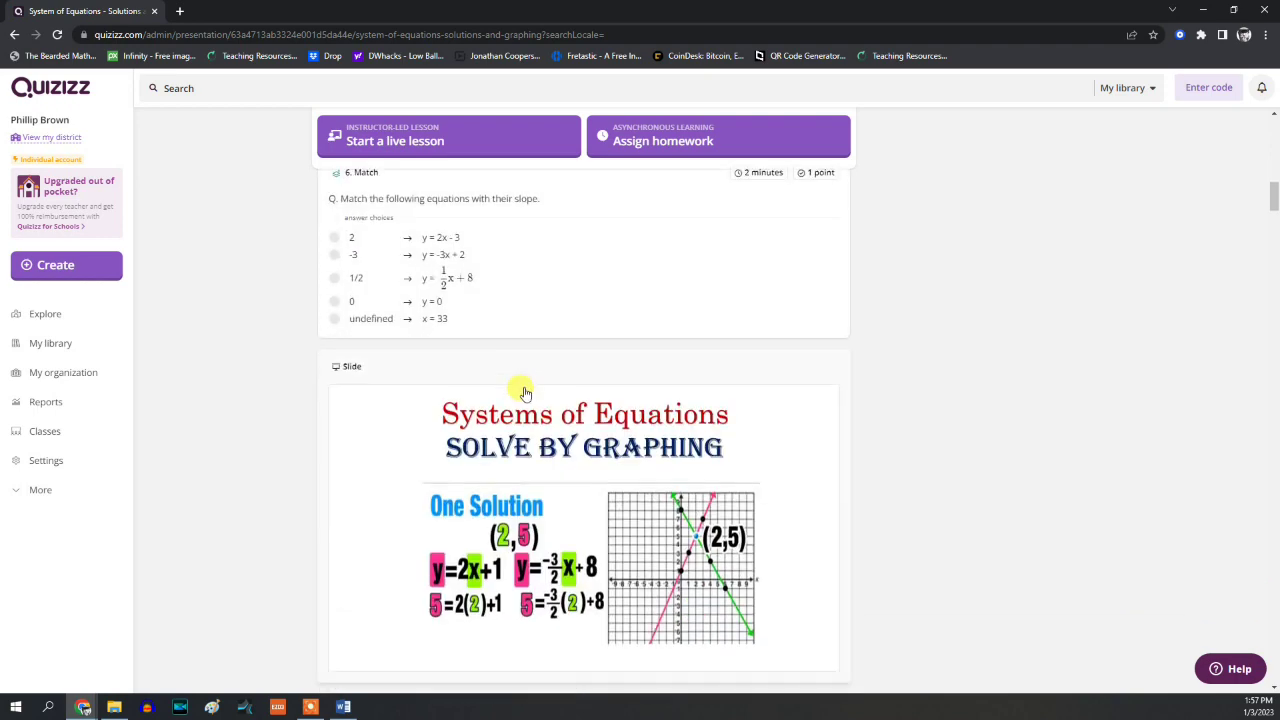
pyautogui.scroll(-8, 524, 392)
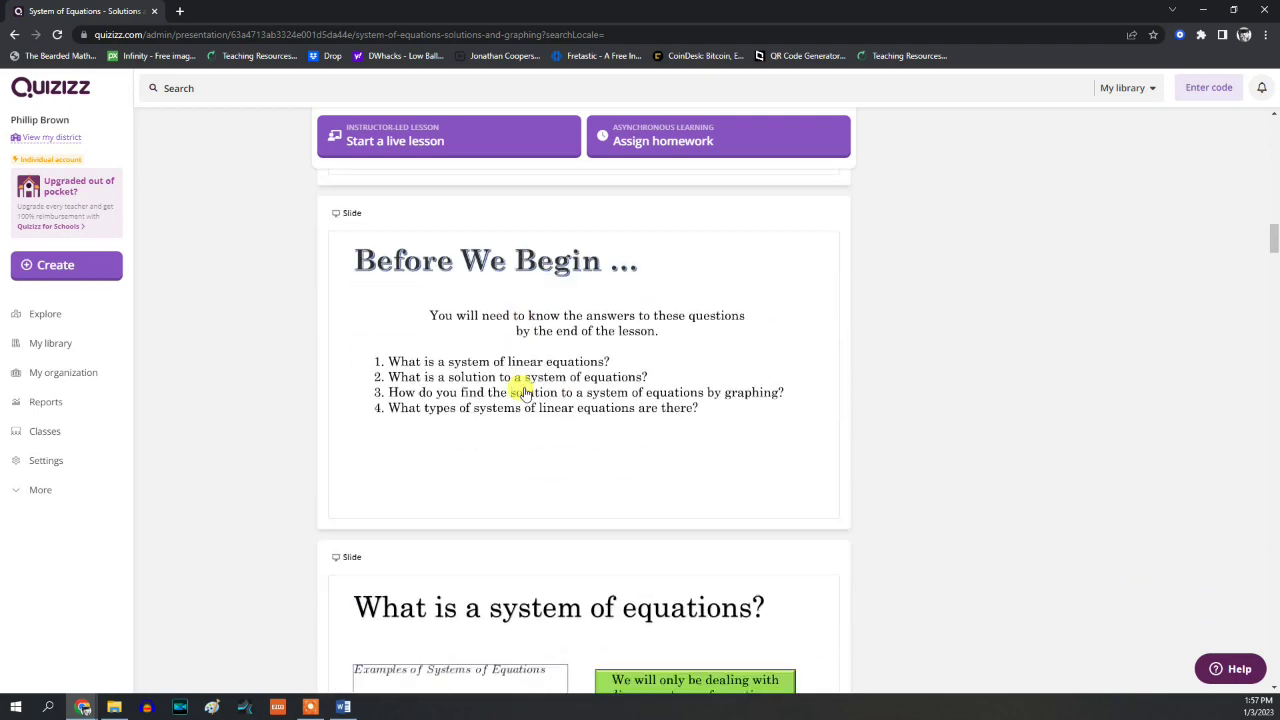
pyautogui.click(651, 136)
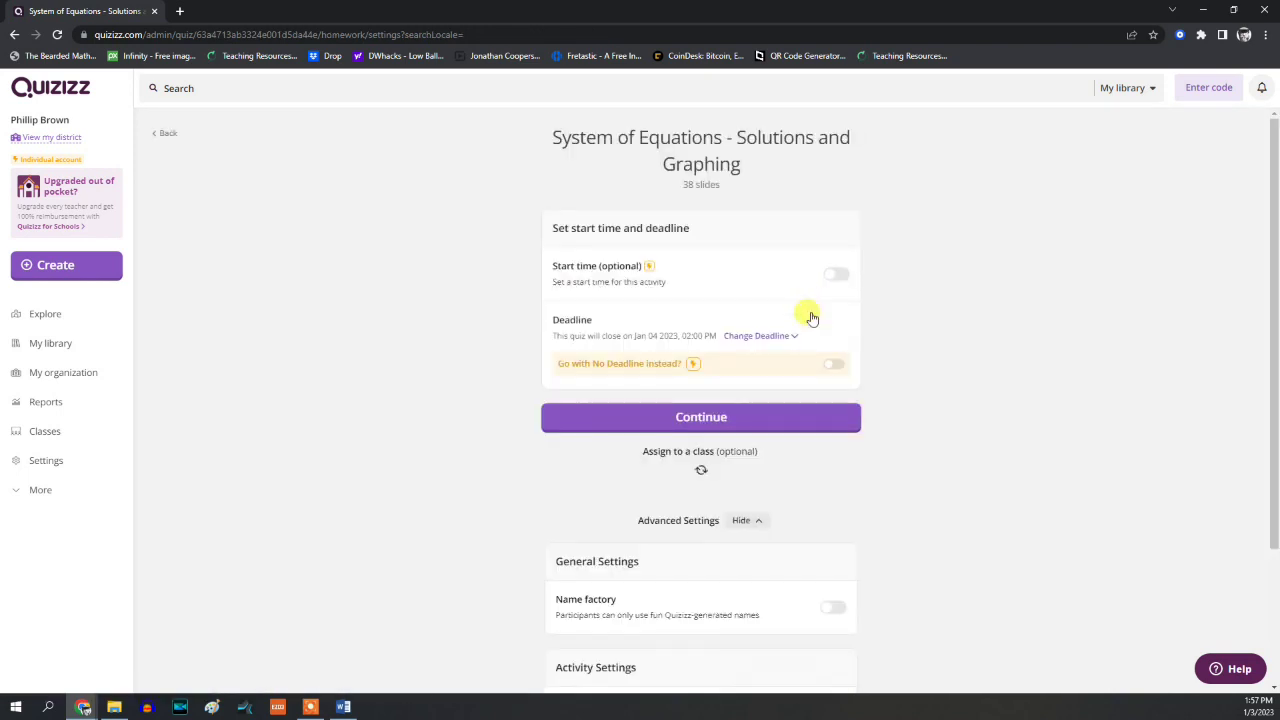
# Step: Create the homework with the default Jan 04 2023, 02:00 PM deadline and copy its join link
pyautogui.click(751, 402)
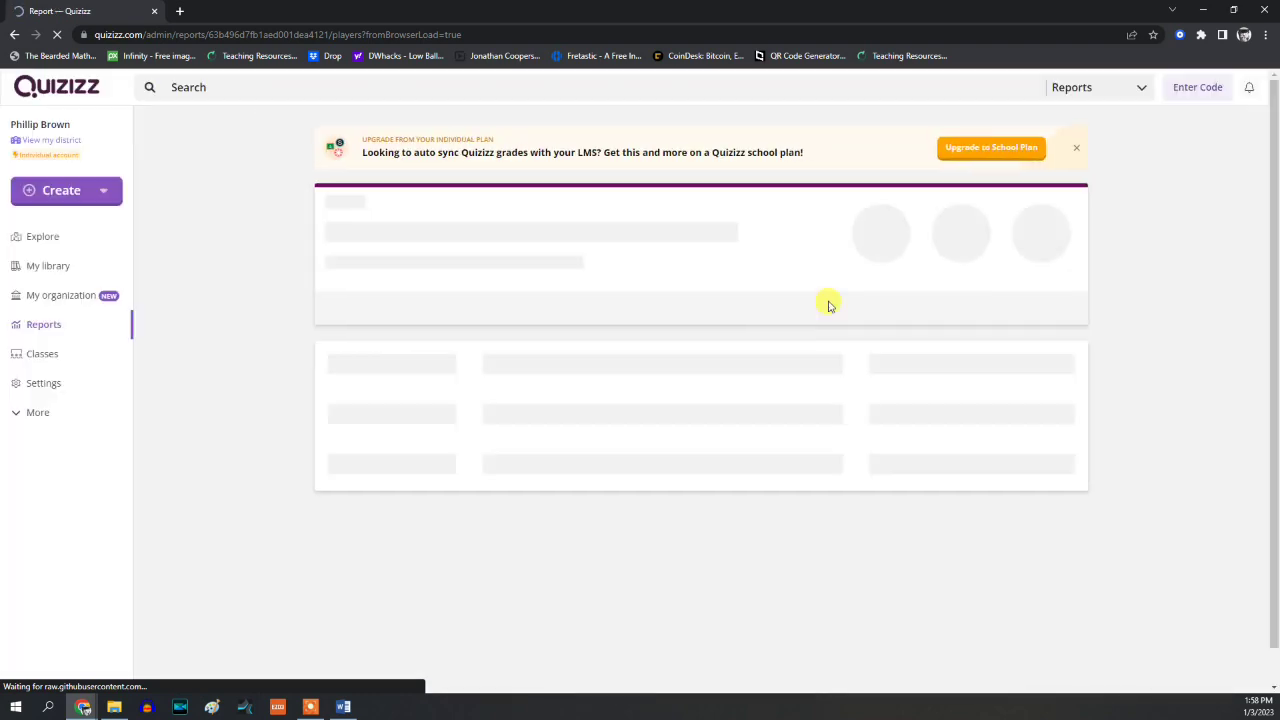
pyautogui.click(878, 291)
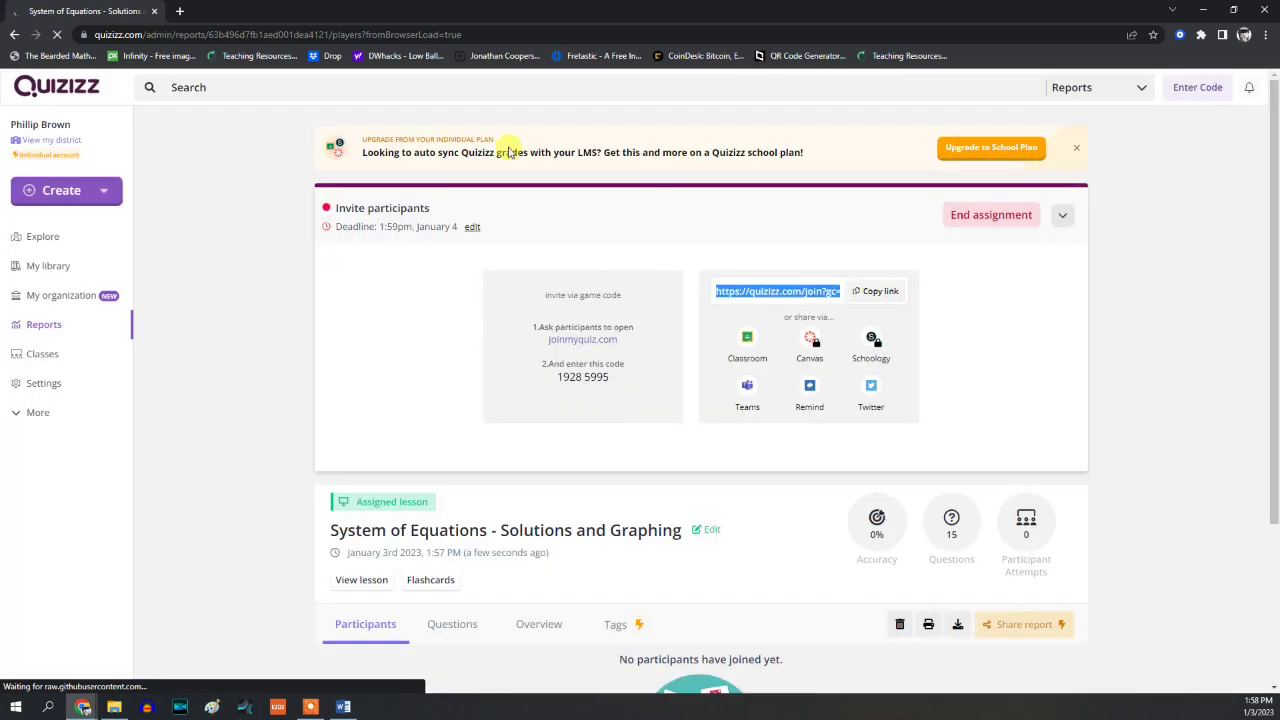
pyautogui.click(876, 291)
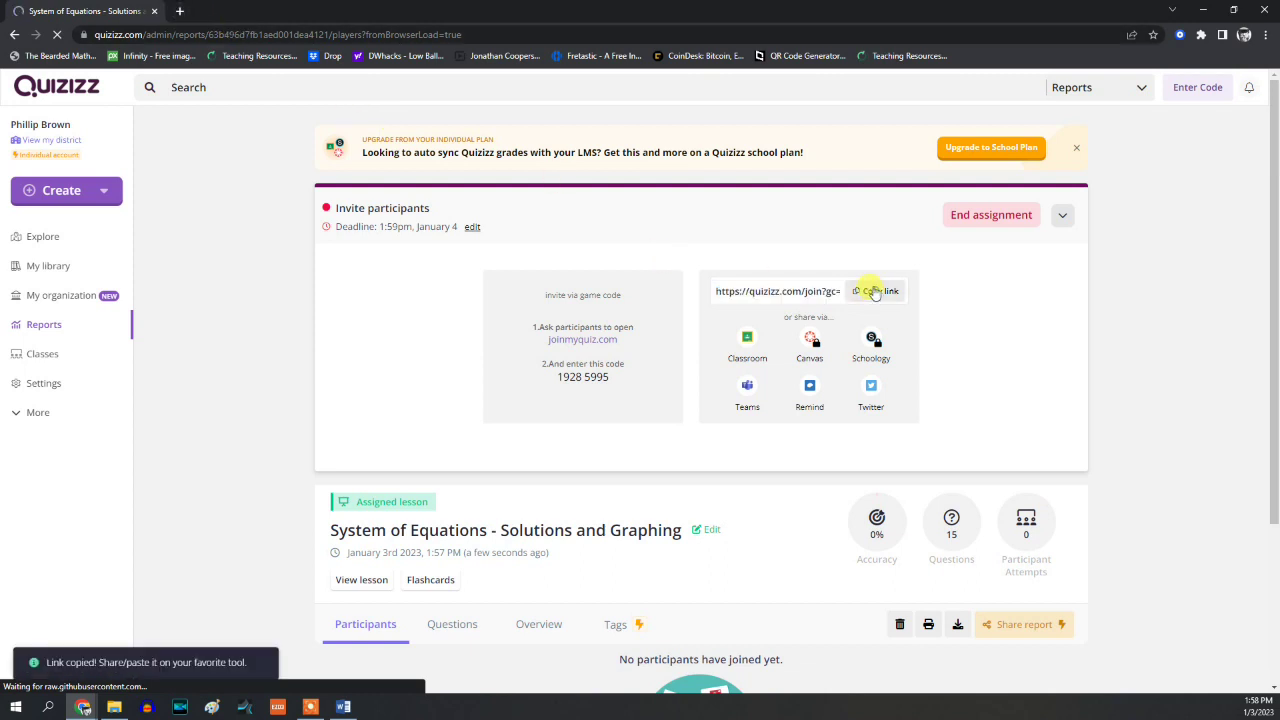
pyautogui.click(180, 11)
# Step: Load the copied join link in the new tab and start the lesson as a student
pyautogui.hotkey('ctrl', 'v')
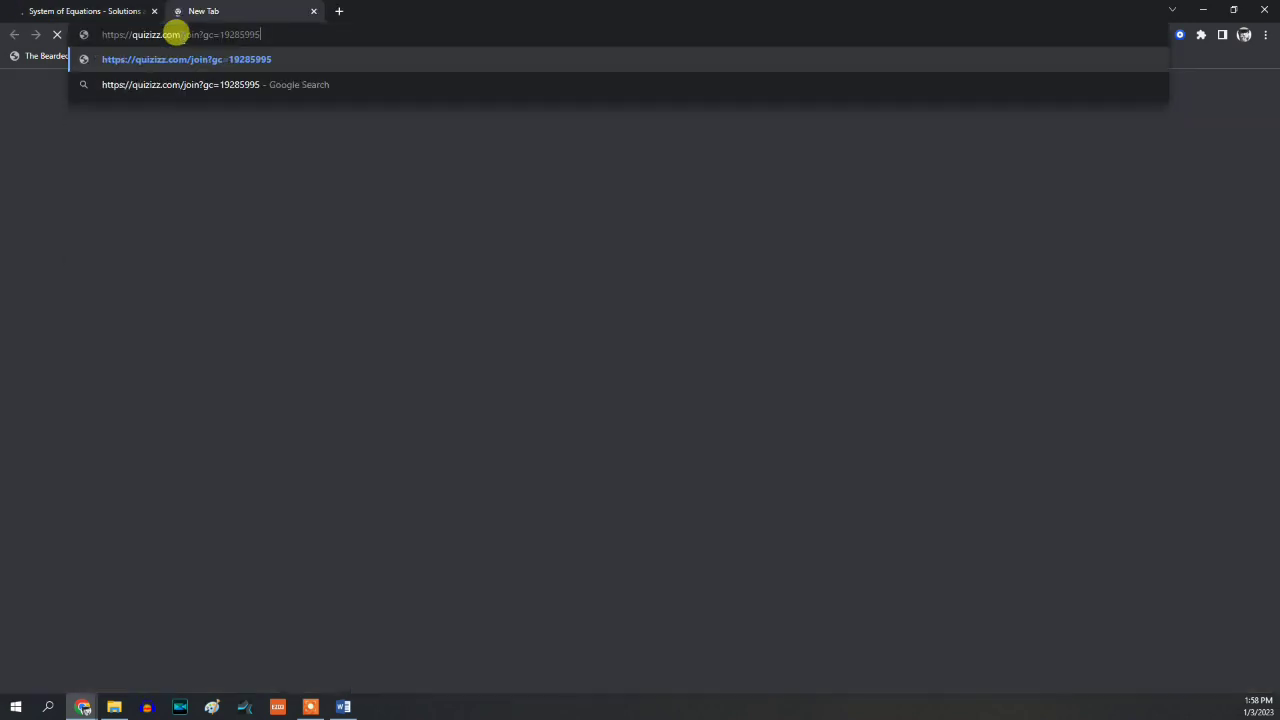
pyautogui.press('Return')
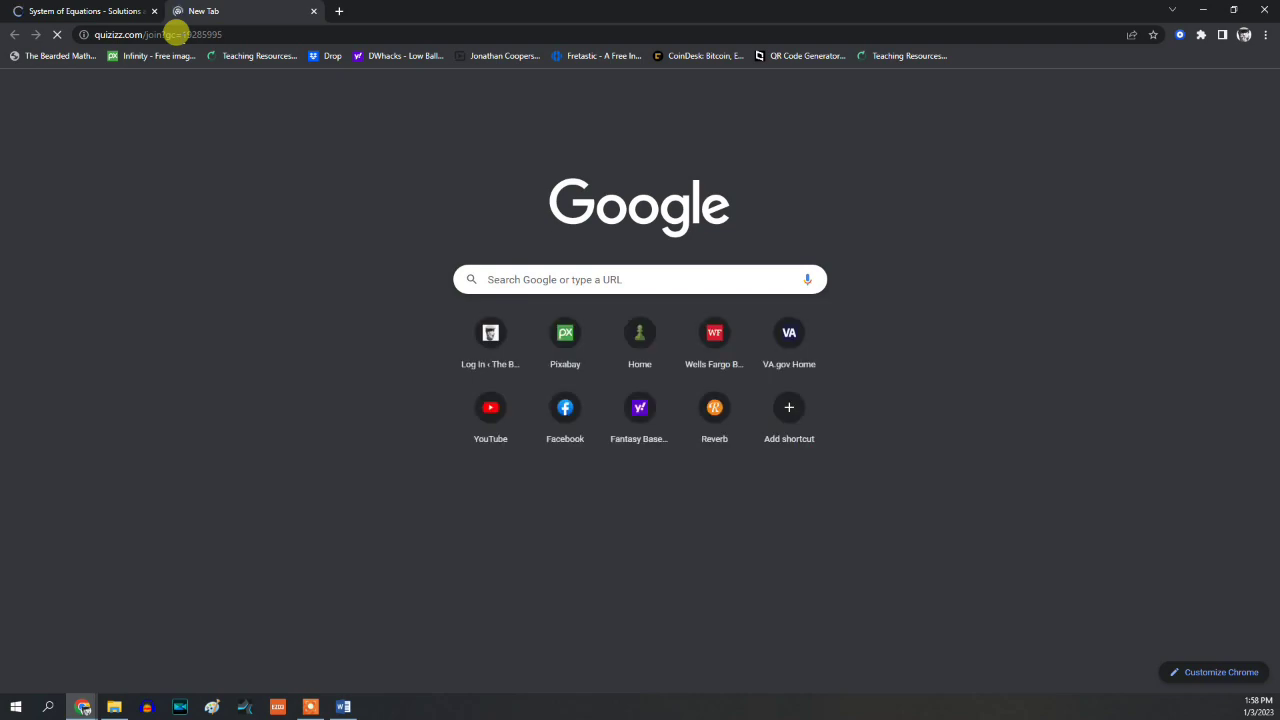
pyautogui.click(340, 707)
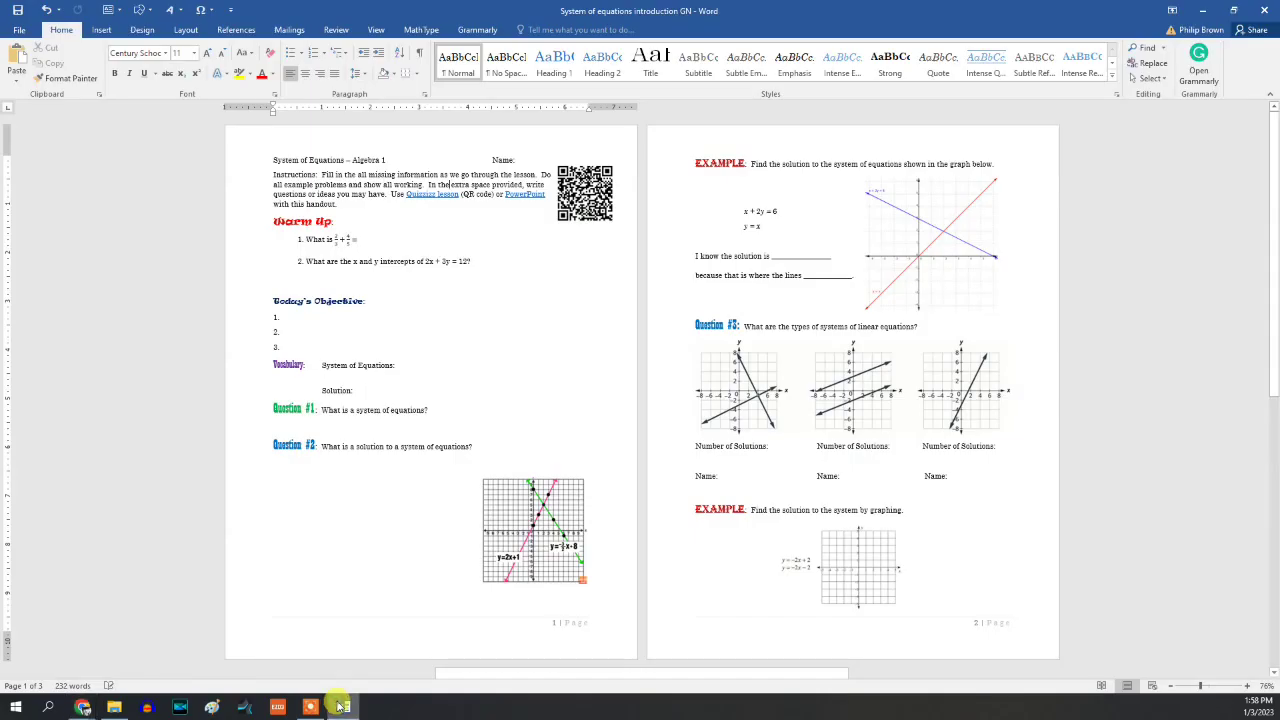
pyautogui.moveTo(83, 707)
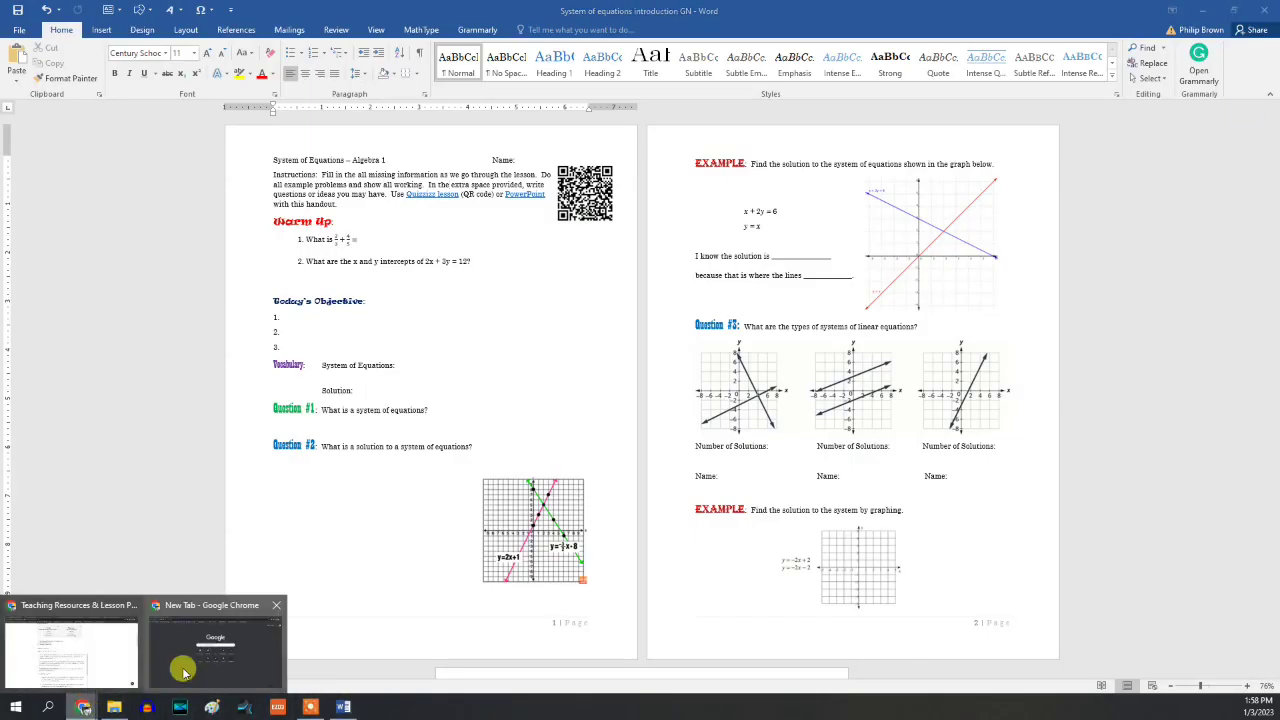
pyautogui.click(184, 672)
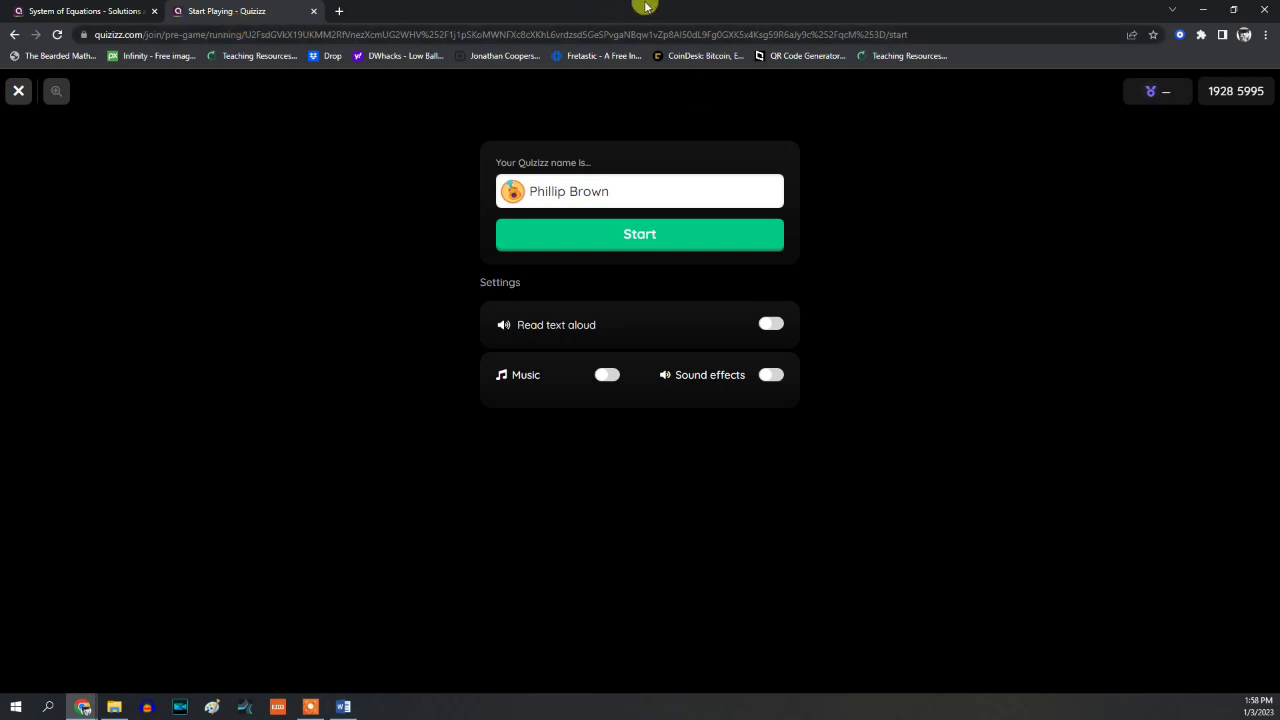
pyautogui.click(694, 244)
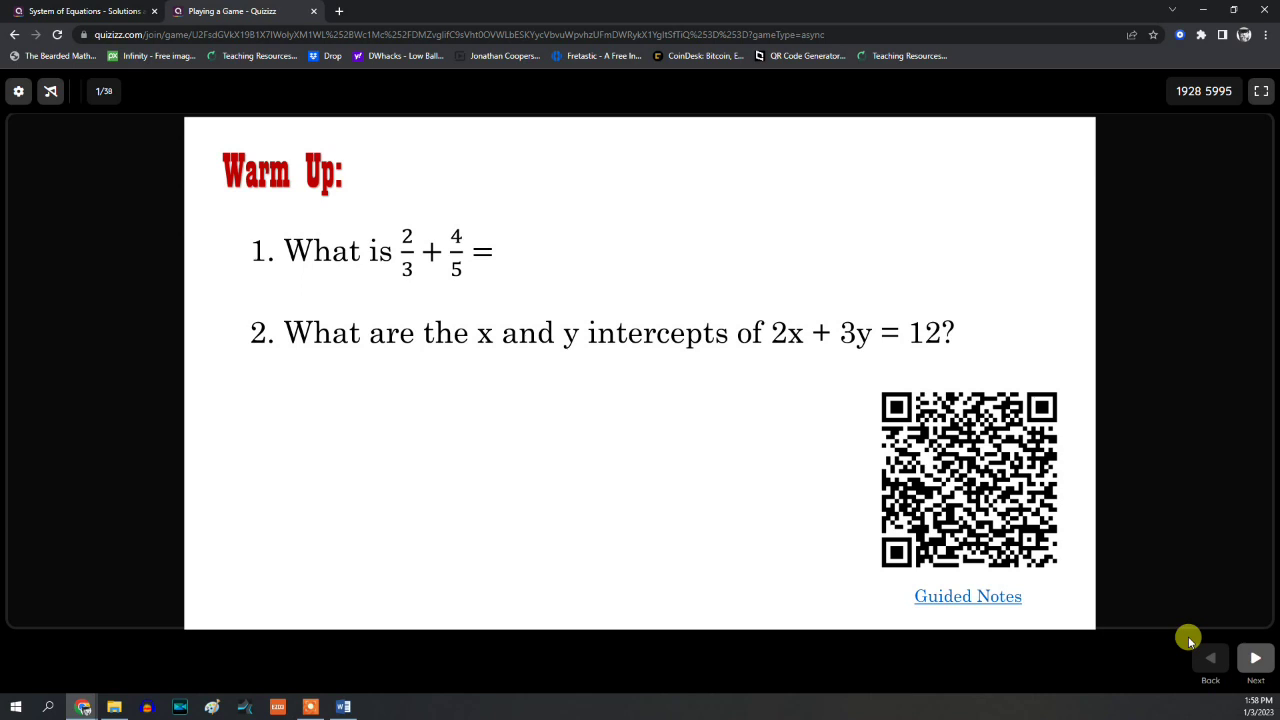
pyautogui.click(345, 707)
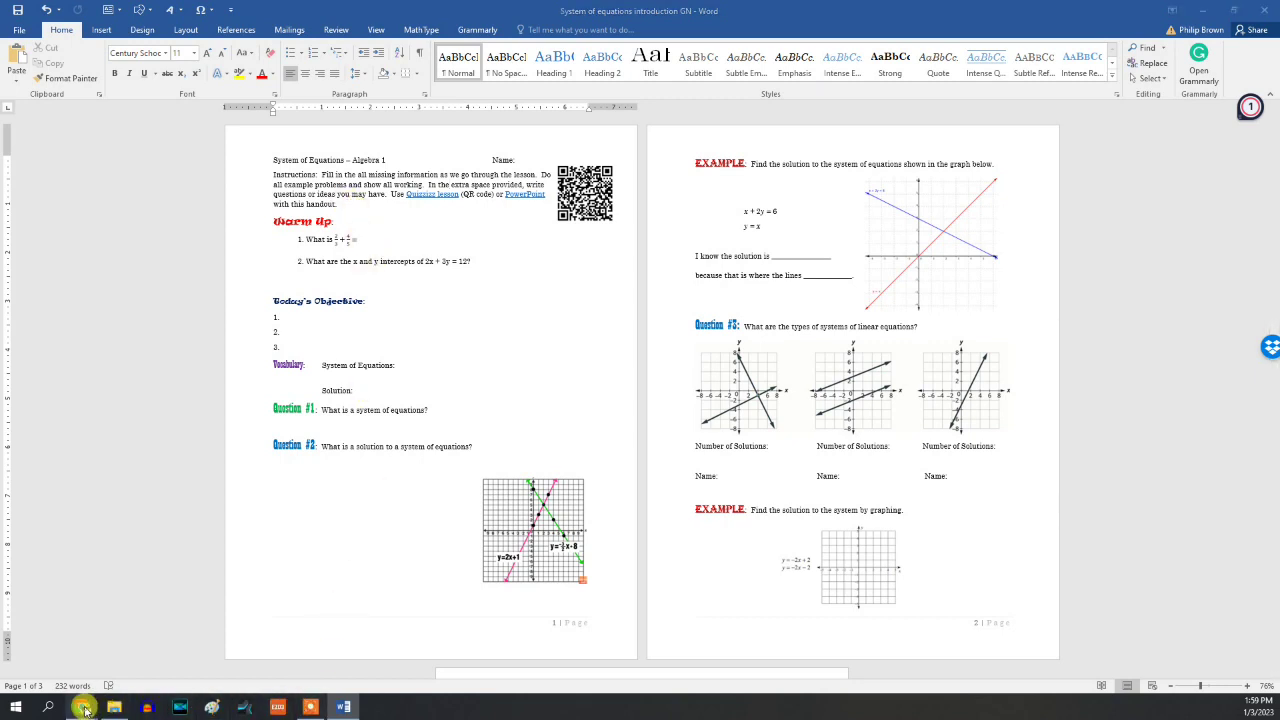
pyautogui.moveTo(86, 707)
pyautogui.click(212, 668)
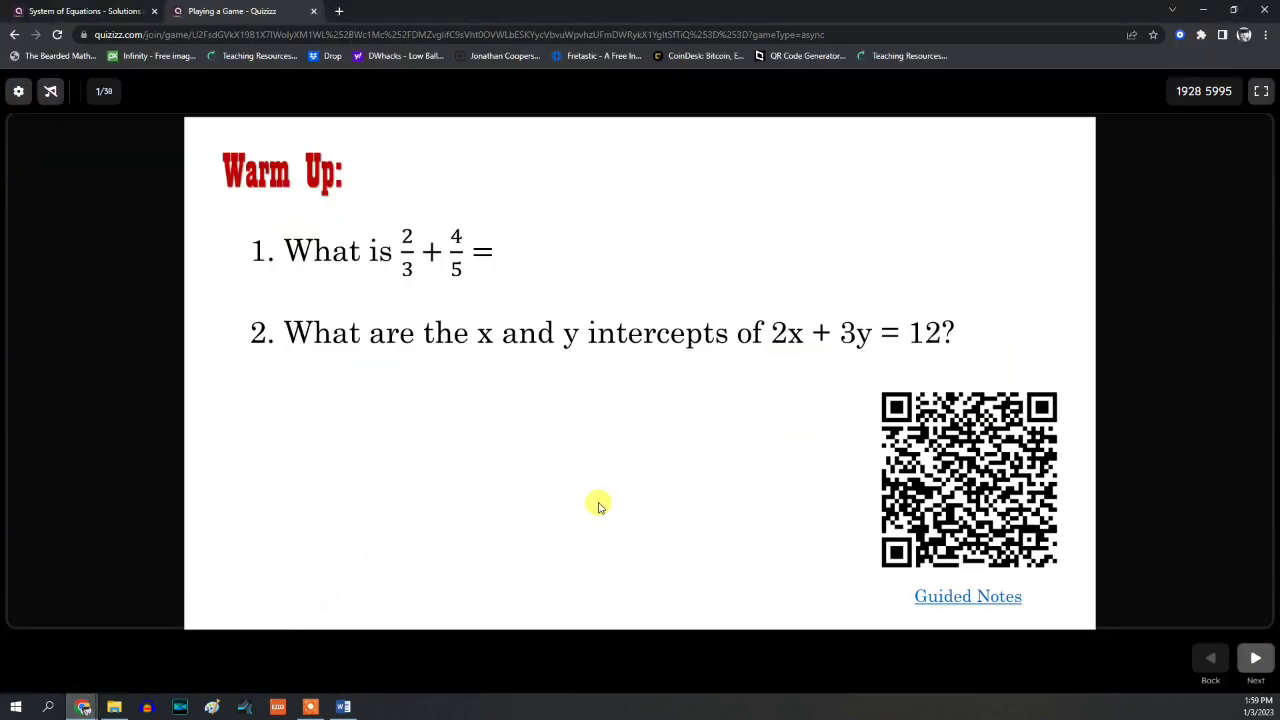
# Step: Answer 15 as the lowest common multiple and choose 22/15 (answer A) for the mixed number
pyautogui.click(1250, 658)
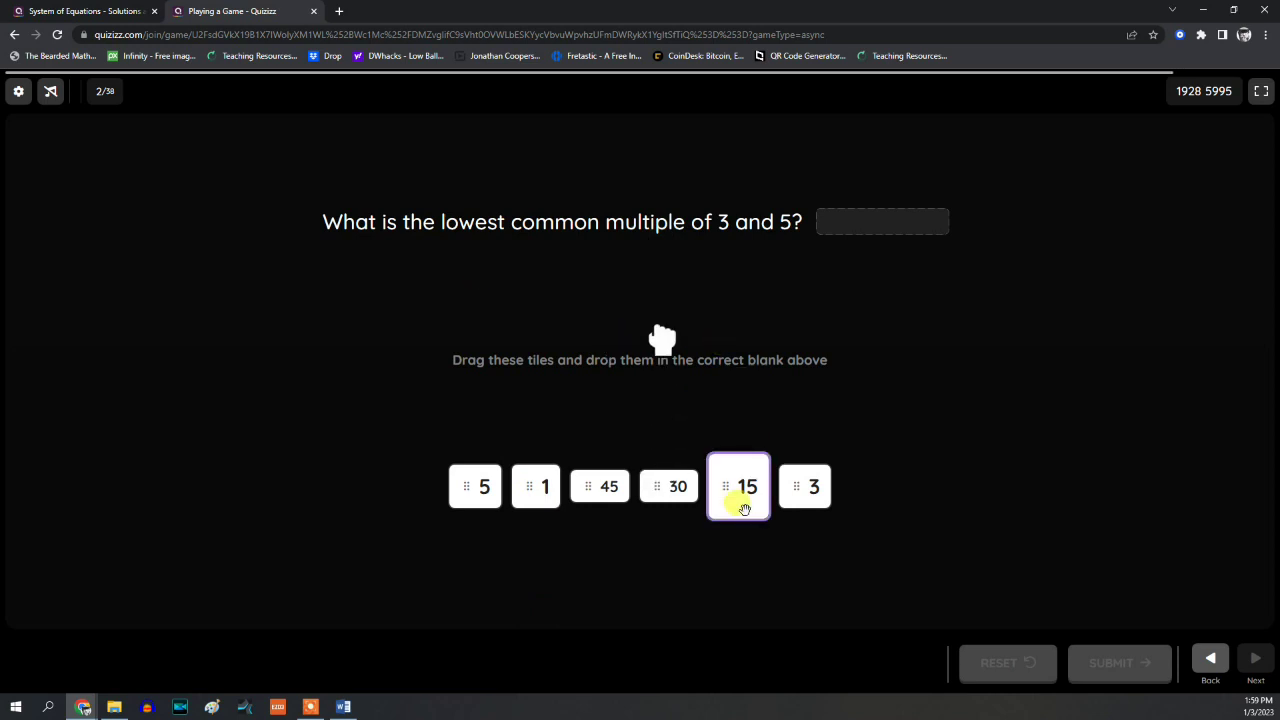
pyautogui.moveTo(737, 488); pyautogui.dragTo(857, 229)
pyautogui.click(1132, 665)
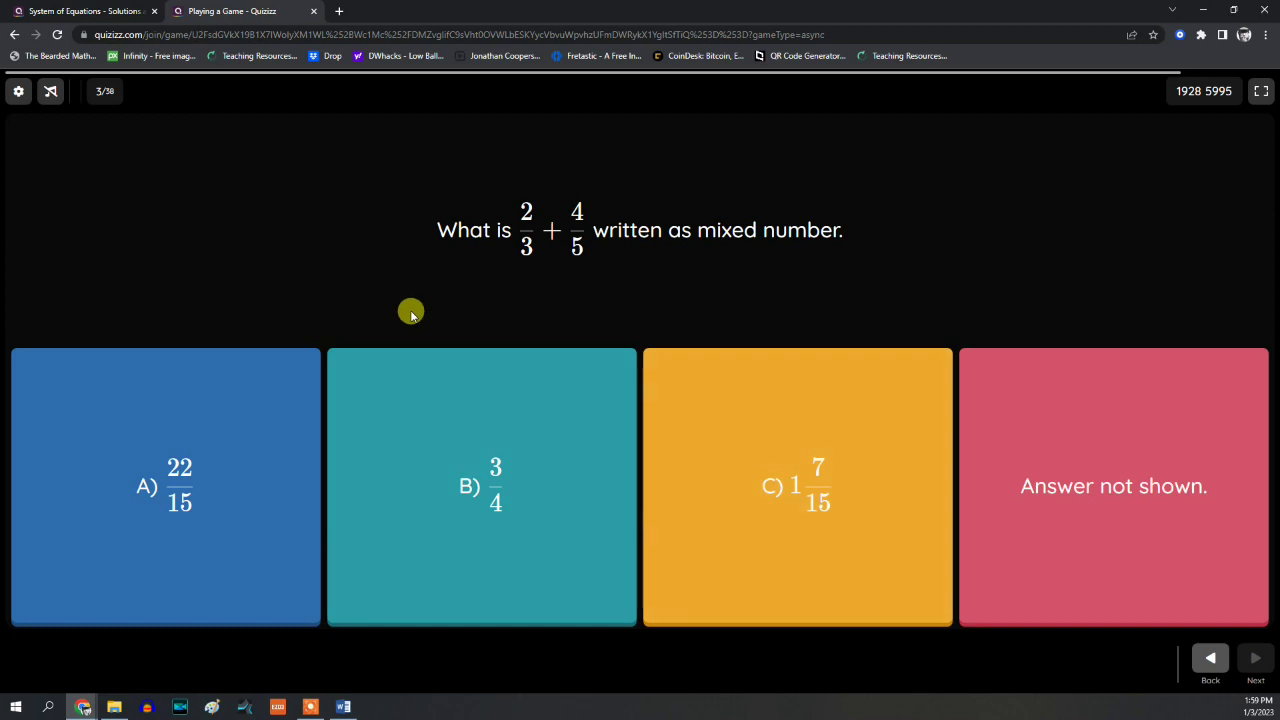
pyautogui.click(213, 474)
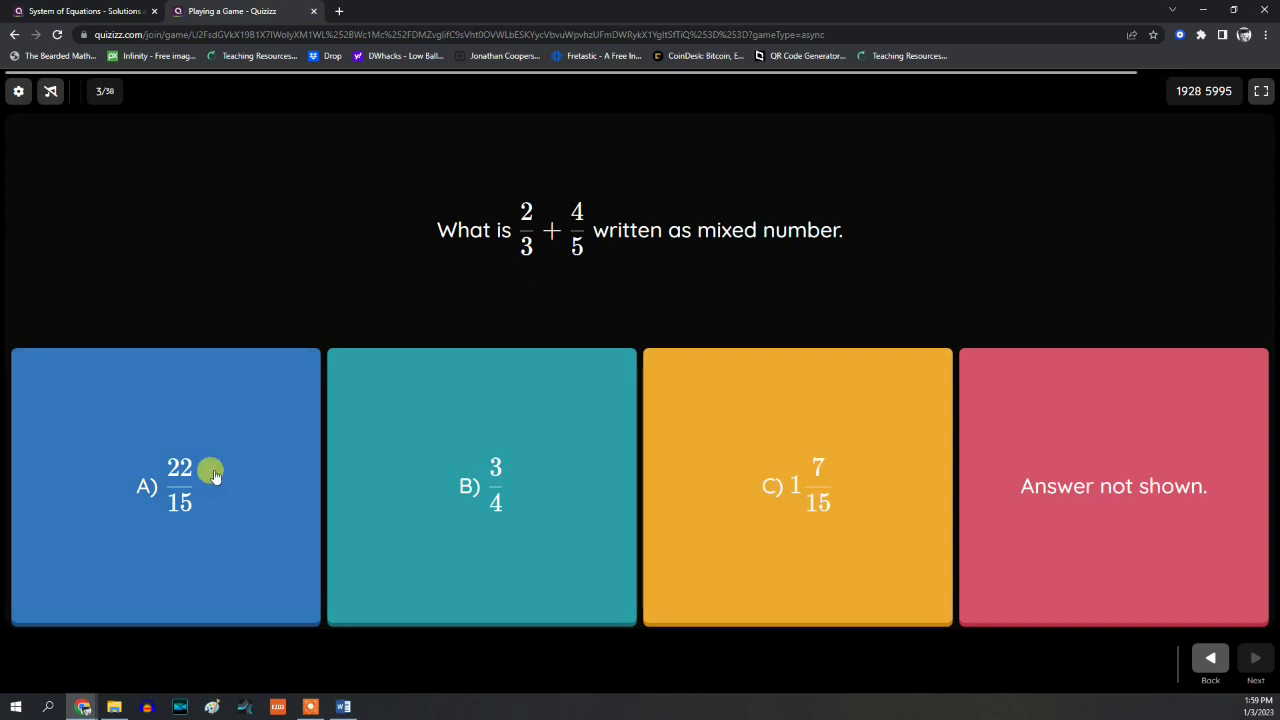
pyautogui.click(146, 498)
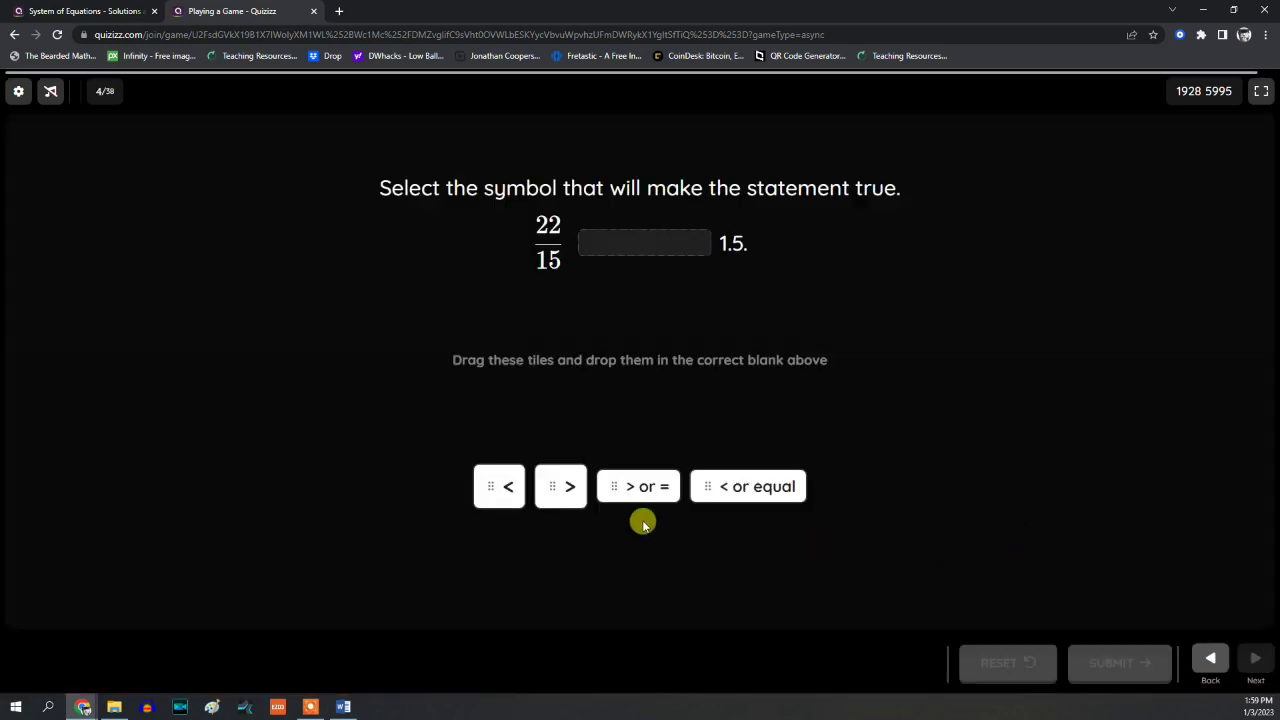
# Step: Submit '< or equal' comparing 22/15 and 1.5, then quadrant 3 for the quadrant question
pyautogui.moveTo(710, 490); pyautogui.dragTo(665, 243)
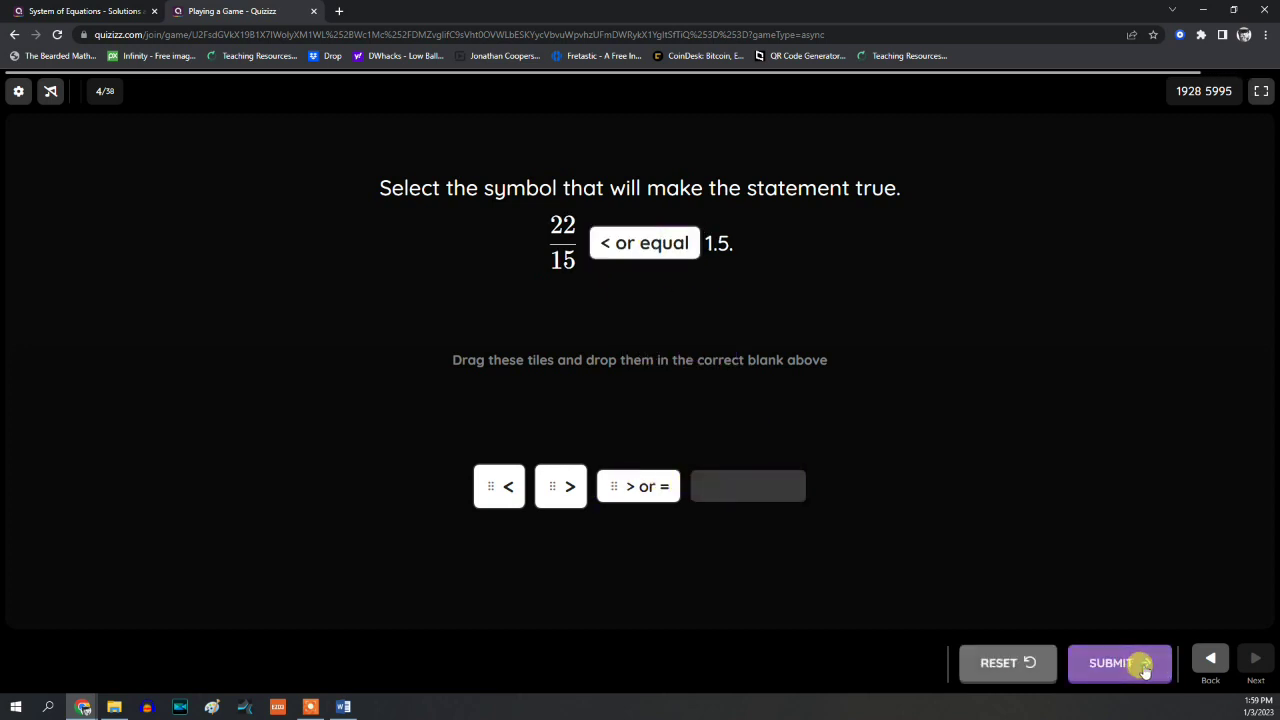
pyautogui.click(1137, 663)
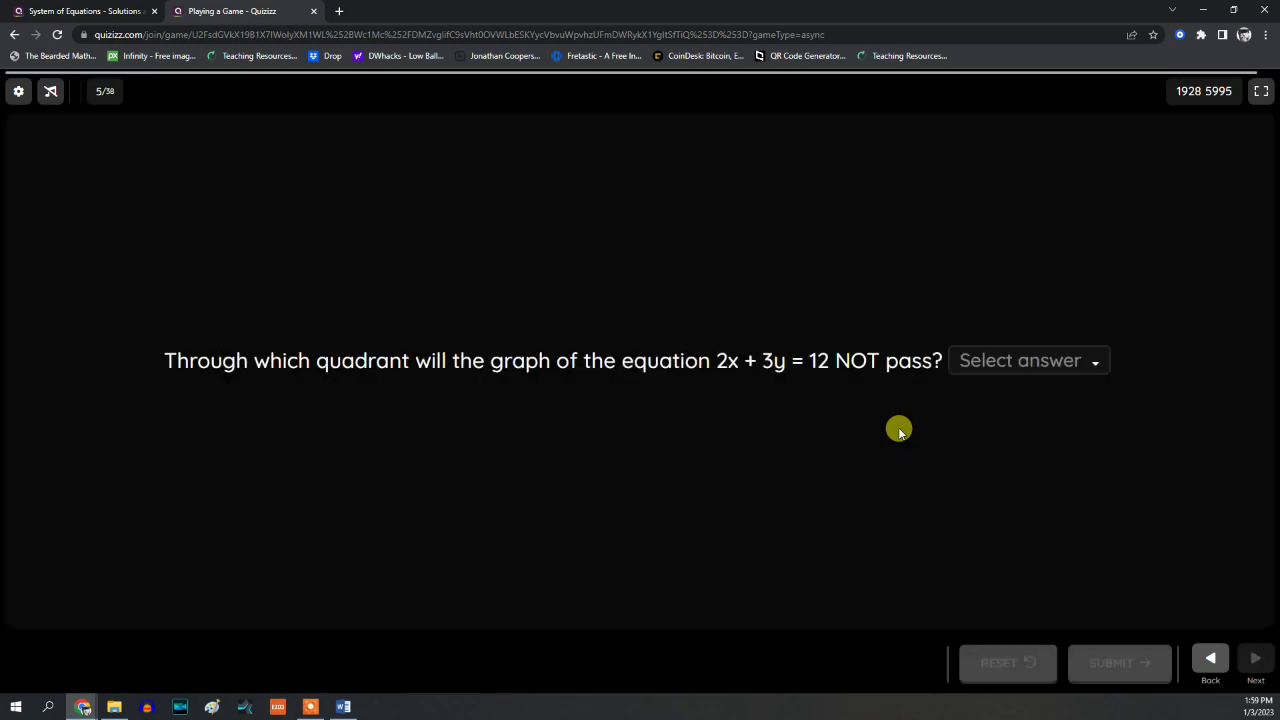
pyautogui.click(1071, 360)
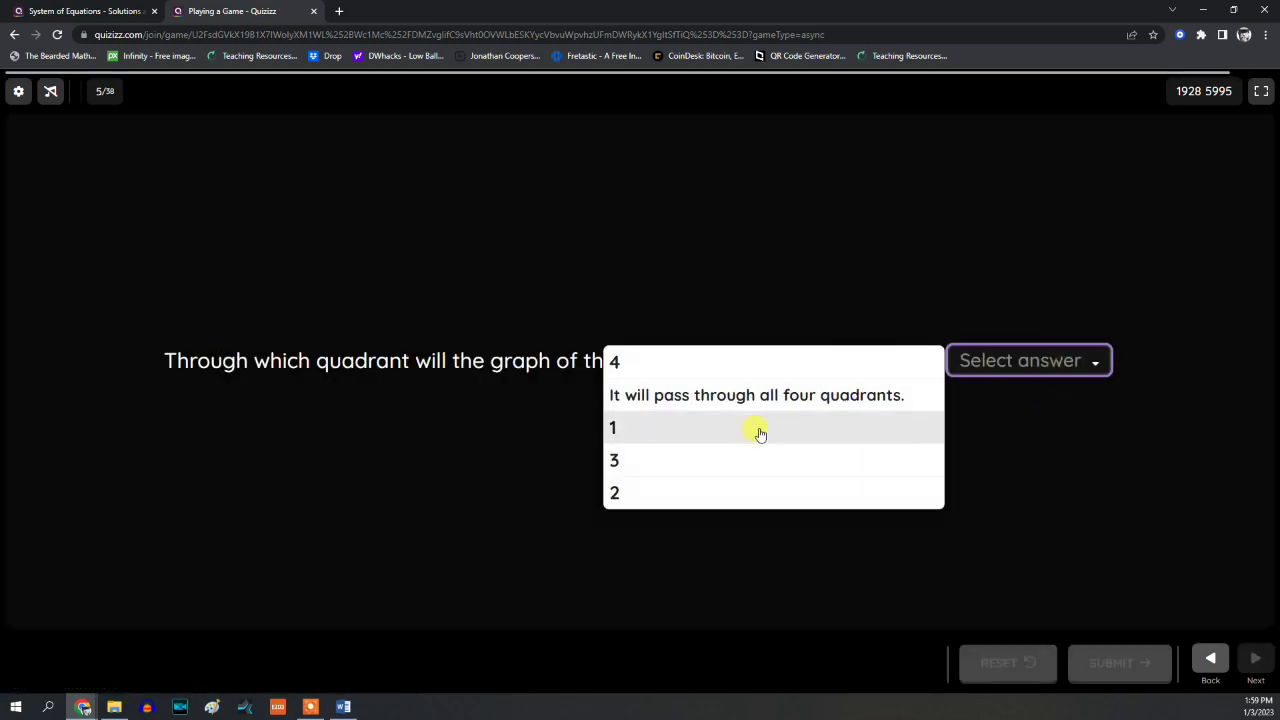
pyautogui.click(725, 459)
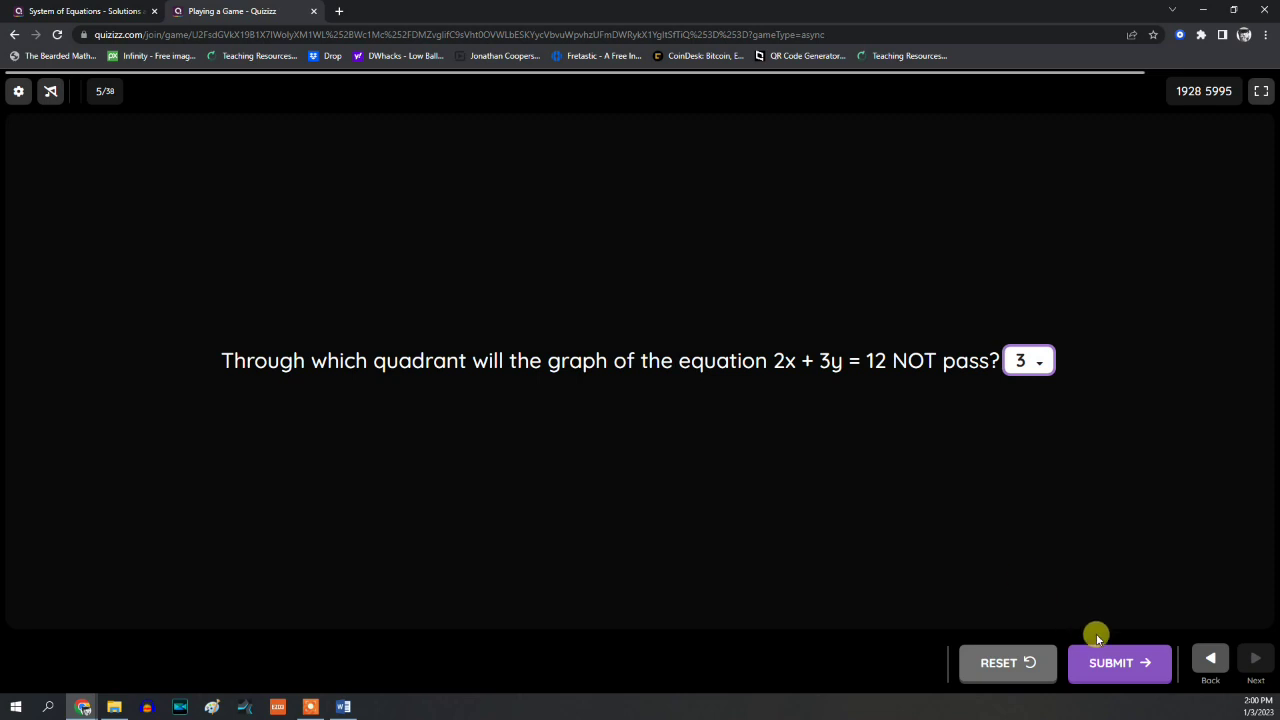
pyautogui.click(1118, 663)
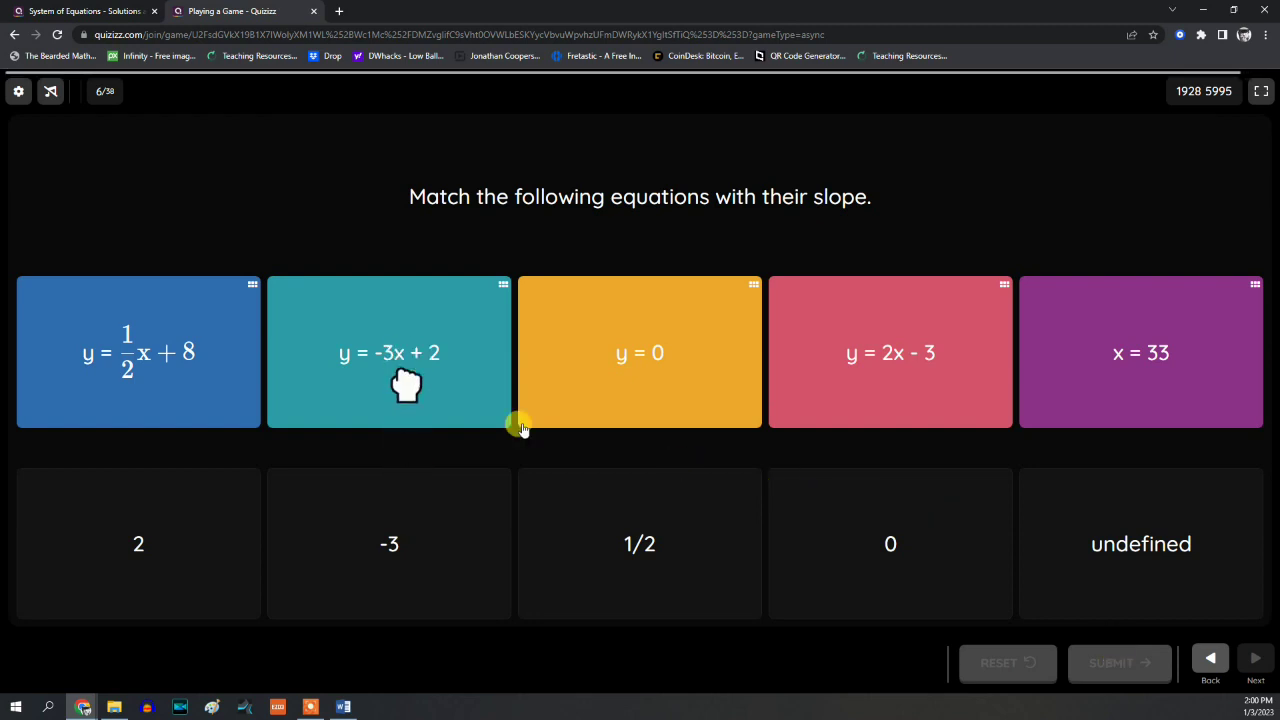
# Step: Match the five equations to slopes -3, 0, 2, 1/2 and undefined, and submit
pyautogui.moveTo(400, 360); pyautogui.dragTo(410, 528)
pyautogui.moveTo(615, 360); pyautogui.dragTo(892, 540)
pyautogui.moveTo(906, 380); pyautogui.dragTo(115, 530)
pyautogui.moveTo(129, 423); pyautogui.dragTo(651, 560)
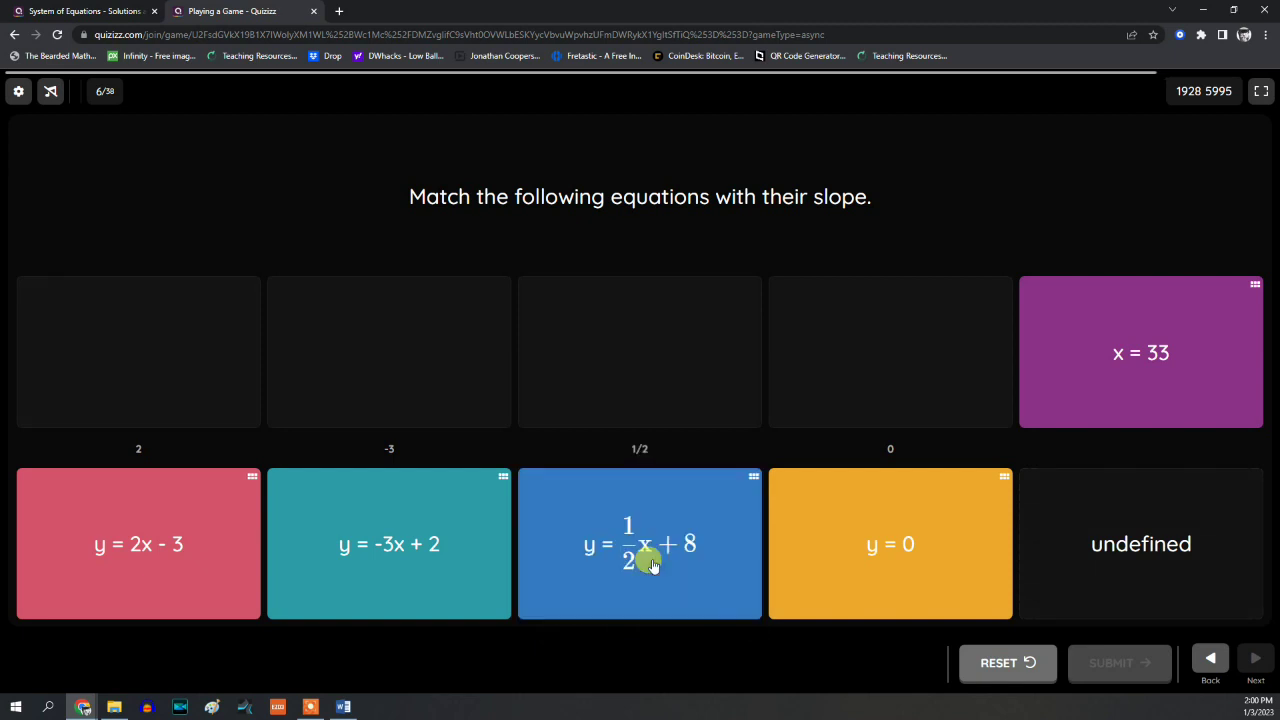
pyautogui.moveTo(1100, 413); pyautogui.dragTo(1100, 537)
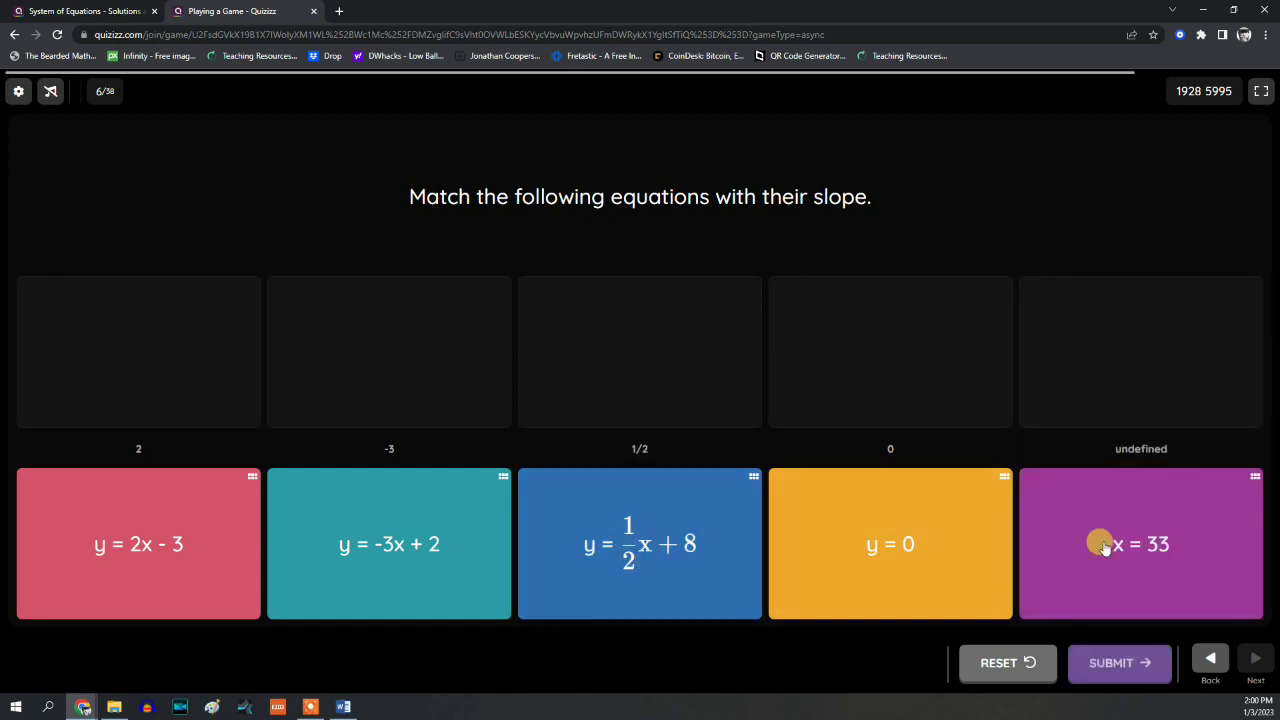
pyautogui.click(1128, 663)
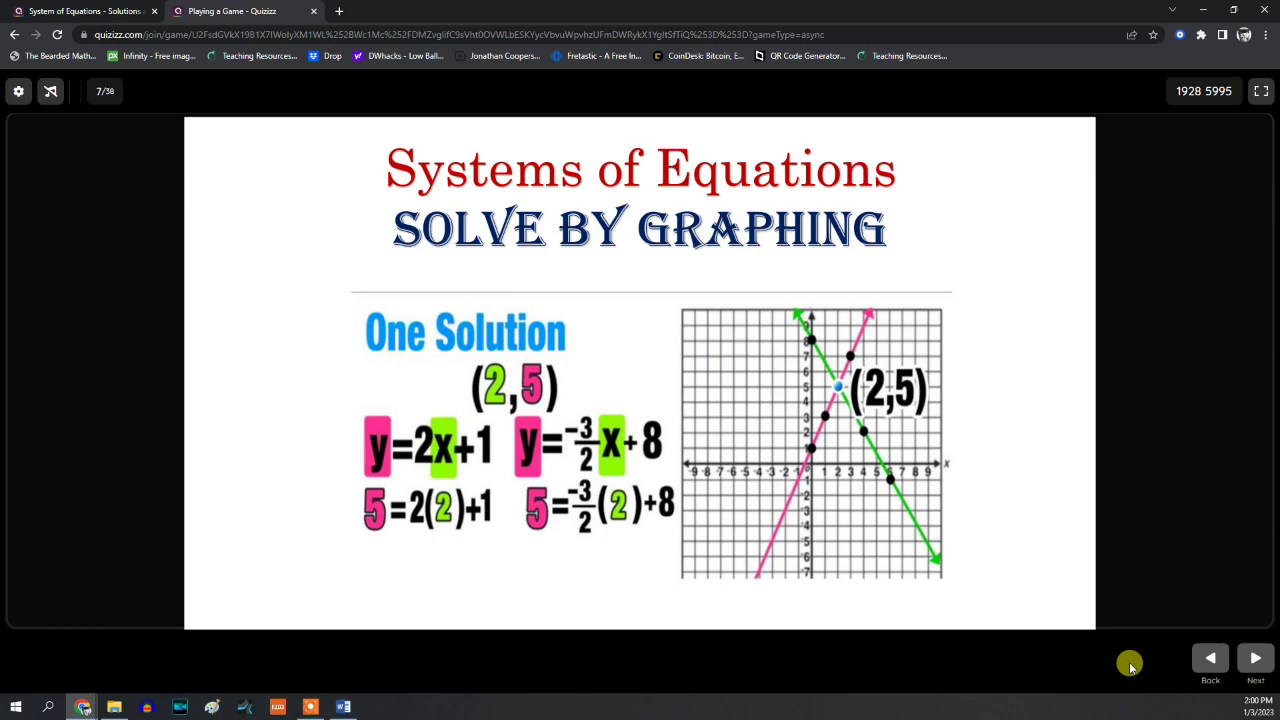
# Step: Move to the Today slide and compare it against the Word guided notes
pyautogui.click(1255, 662)
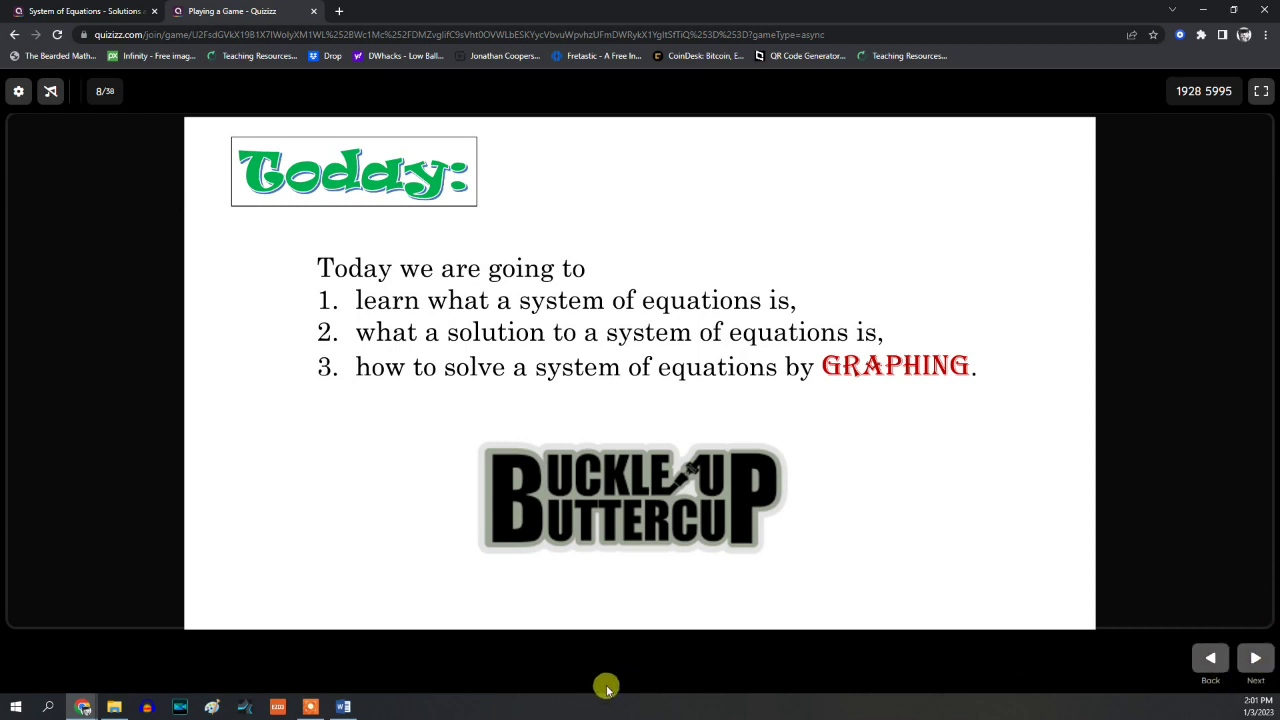
pyautogui.click(343, 706)
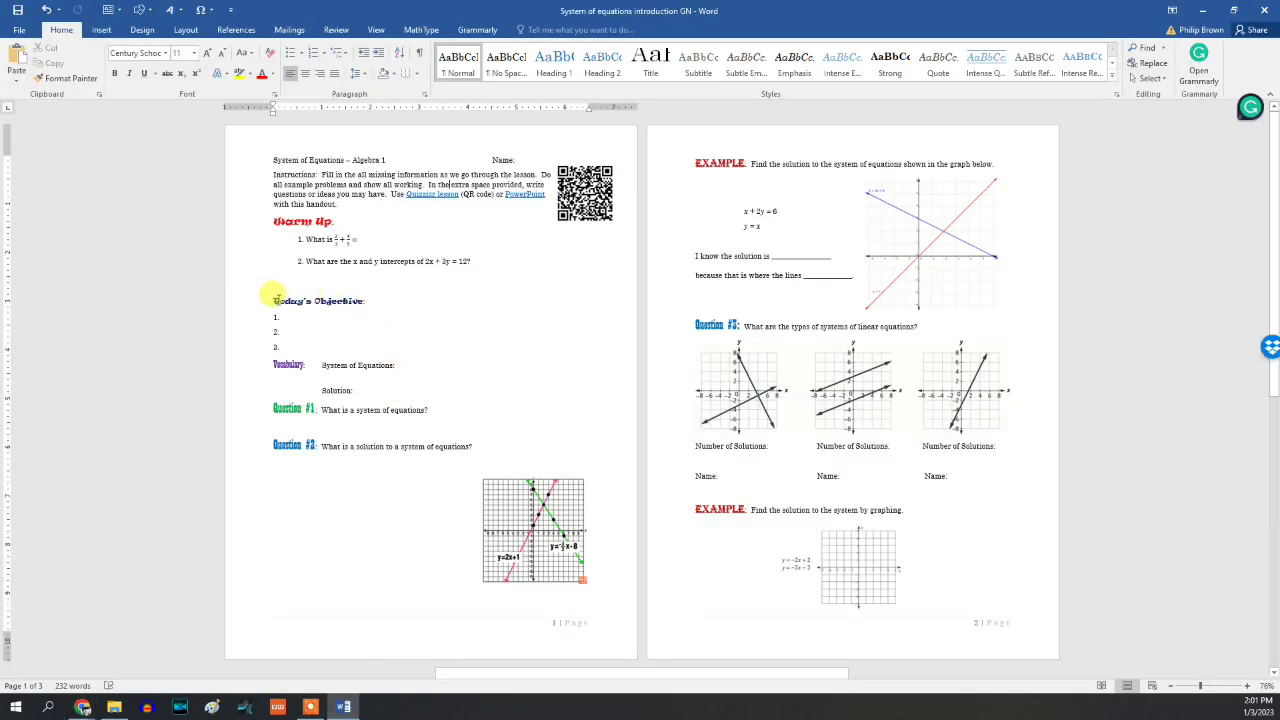
pyautogui.moveTo(88, 704)
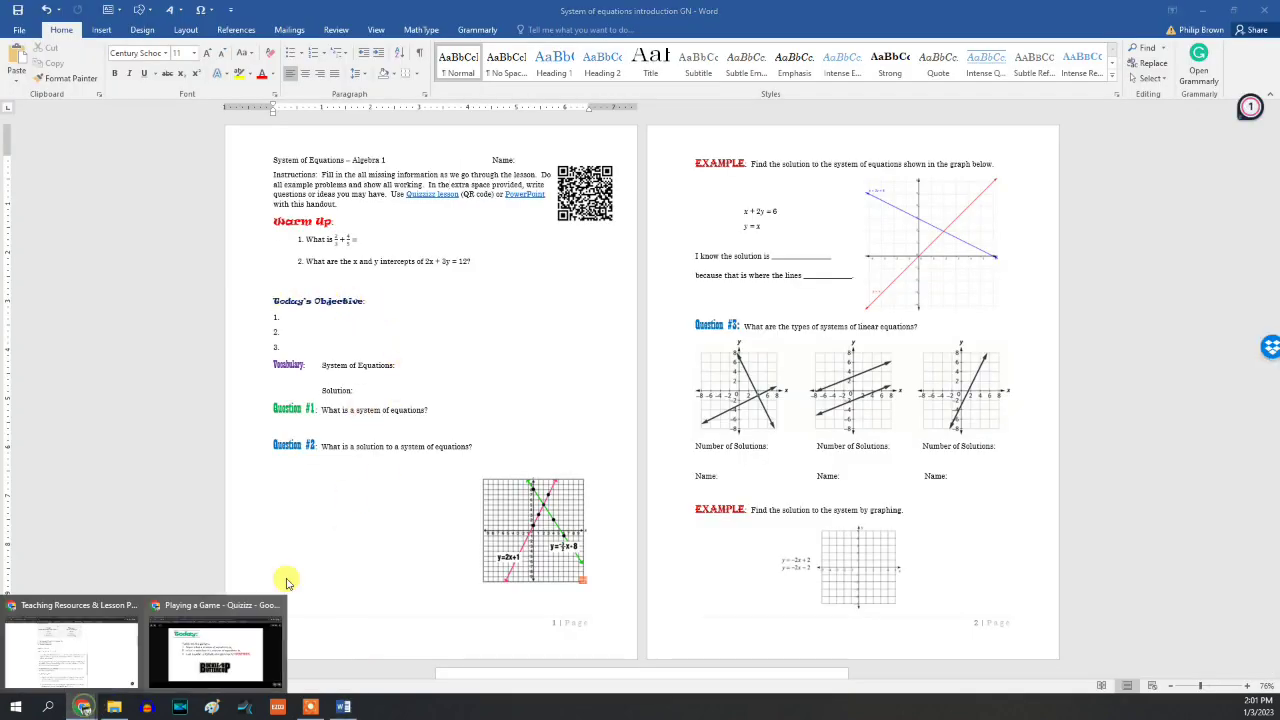
pyautogui.click(228, 622)
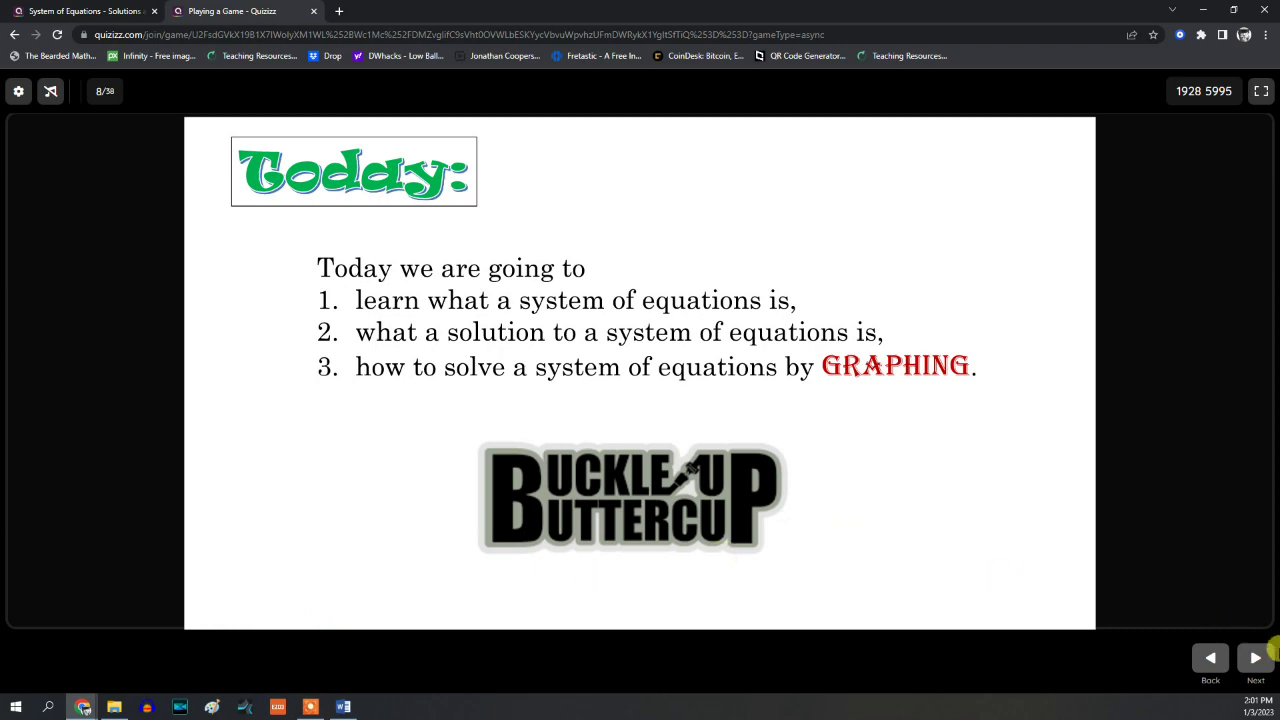
# Step: Advance past Before We Begin and What is a system of equations to slide 12
pyautogui.click(1255, 657)
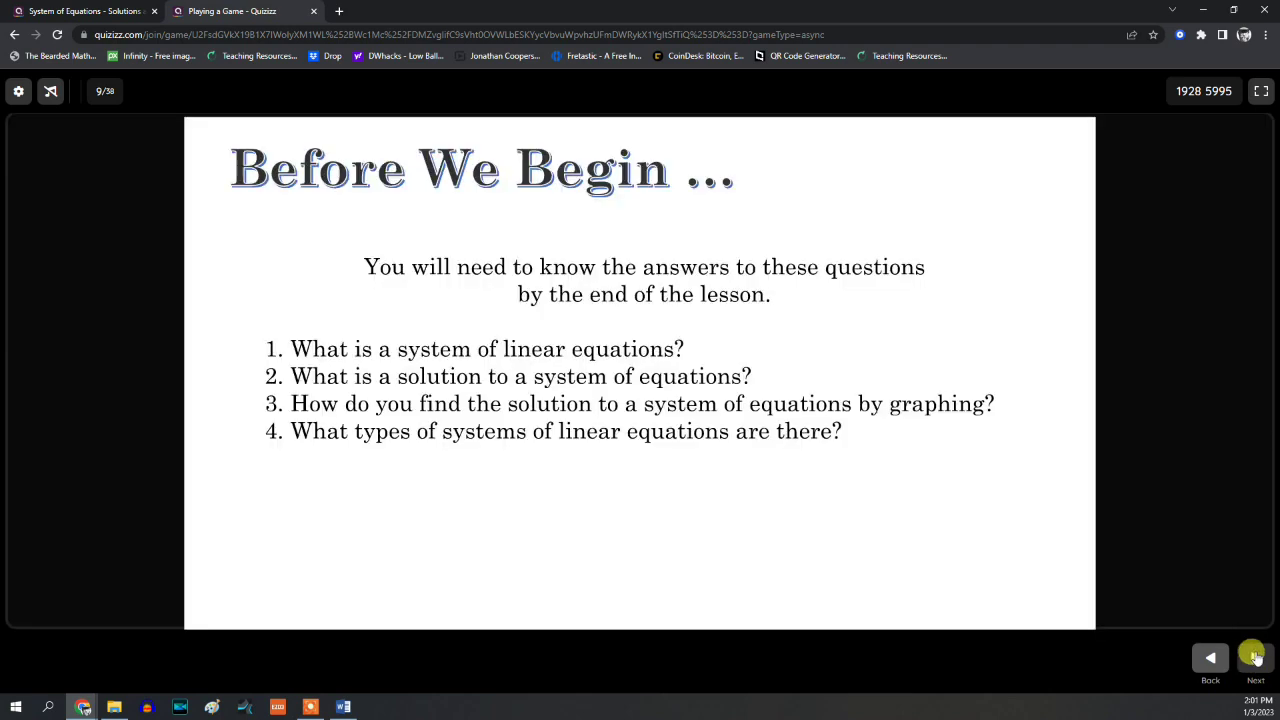
pyautogui.click(1255, 657)
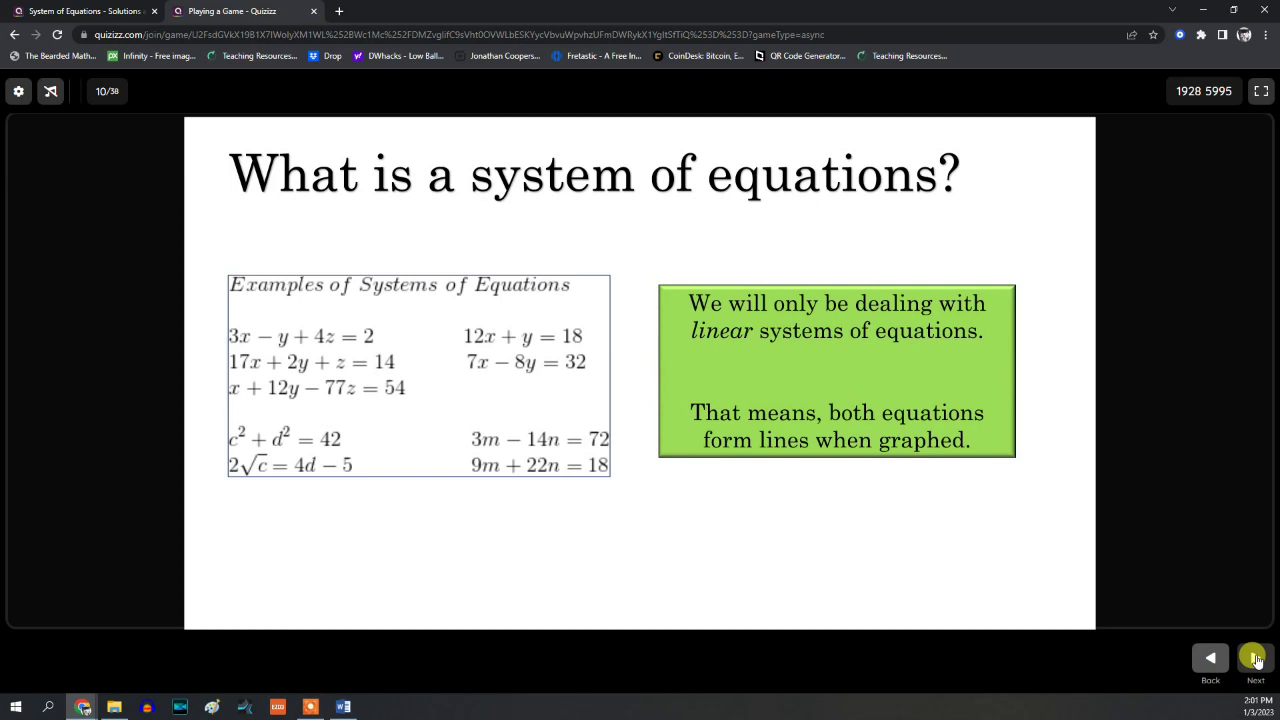
pyautogui.click(1255, 657)
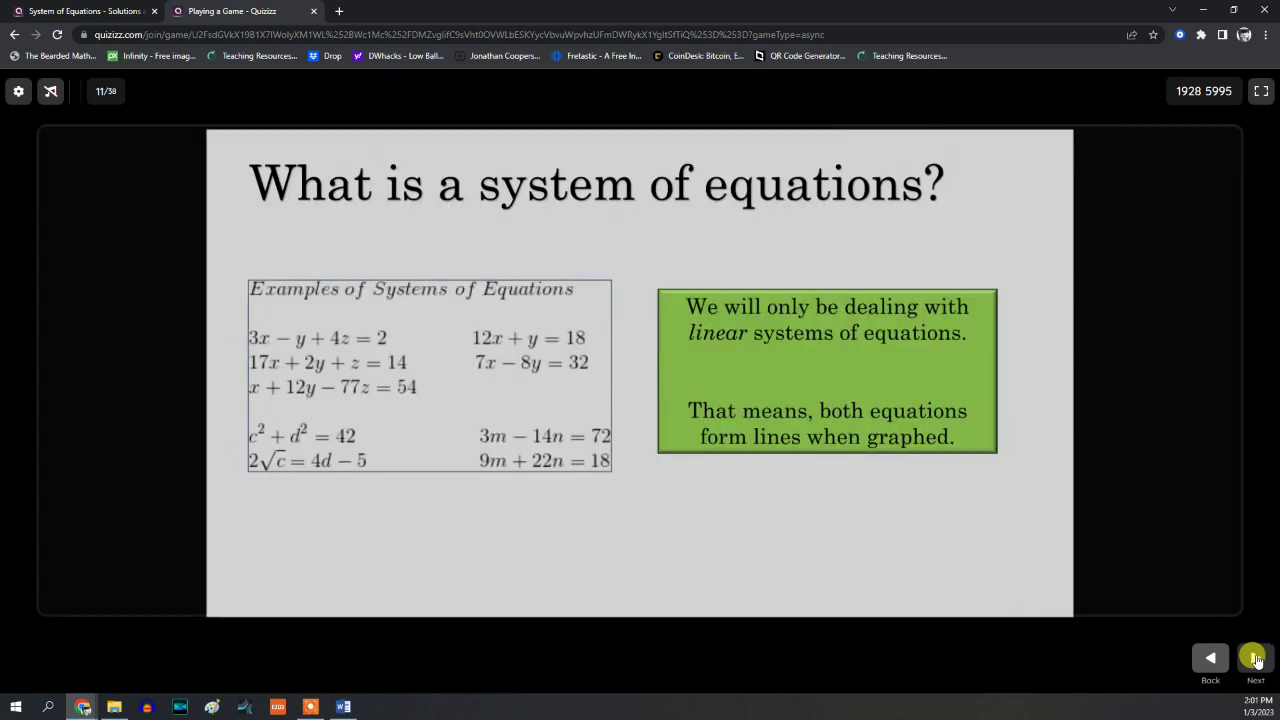
pyautogui.click(1255, 657)
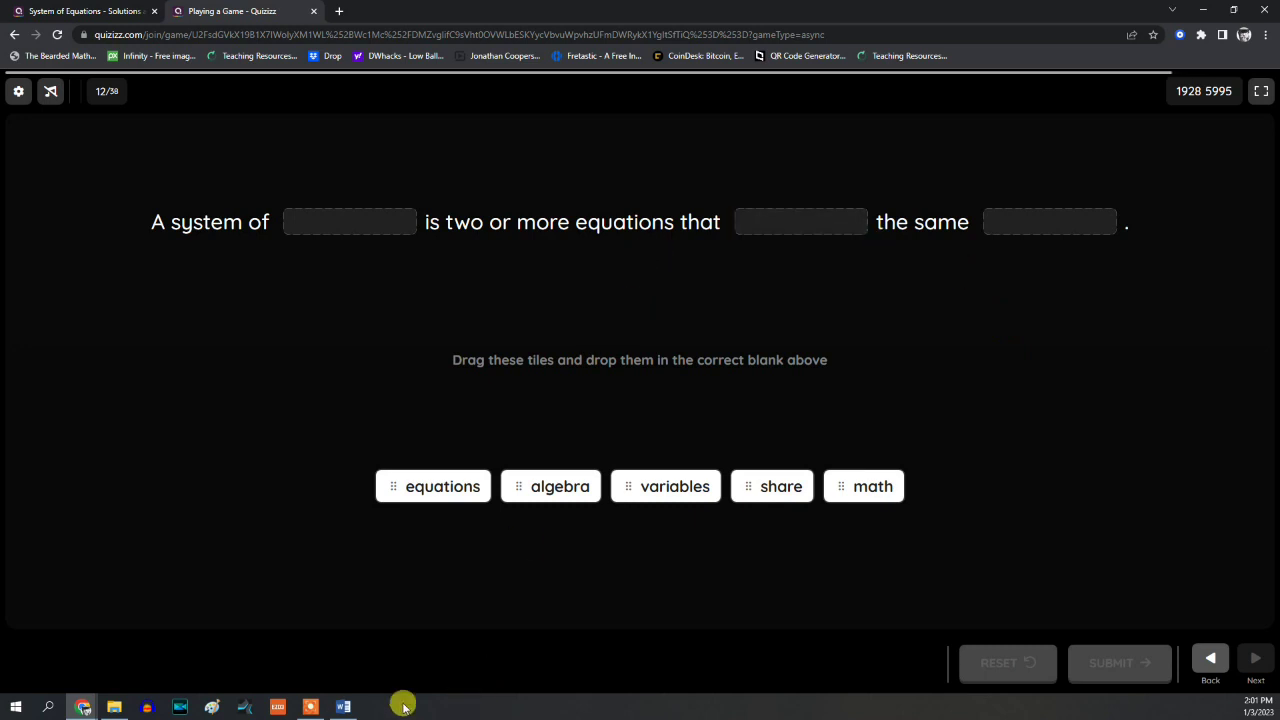
# Step: Fill slide 12's blanks with equations, share and variables and submit, checking the Word notes
pyautogui.click(341, 706)
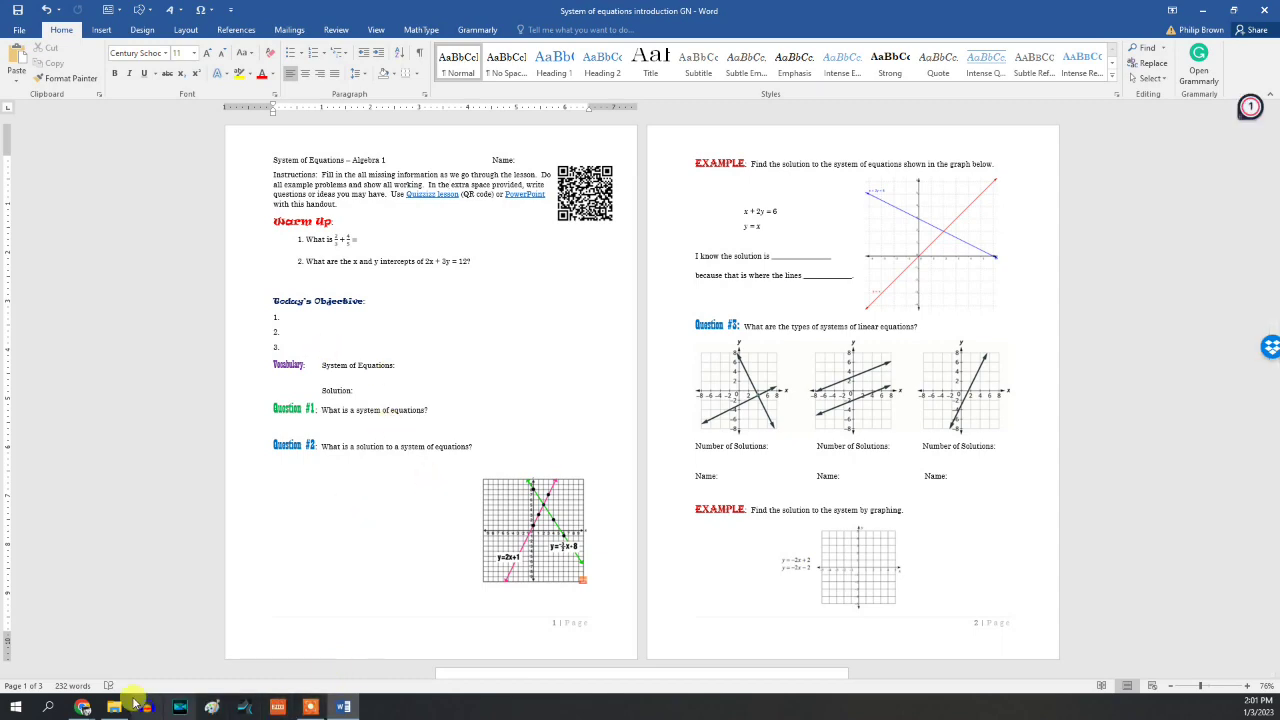
pyautogui.moveTo(80, 707)
pyautogui.click(190, 650)
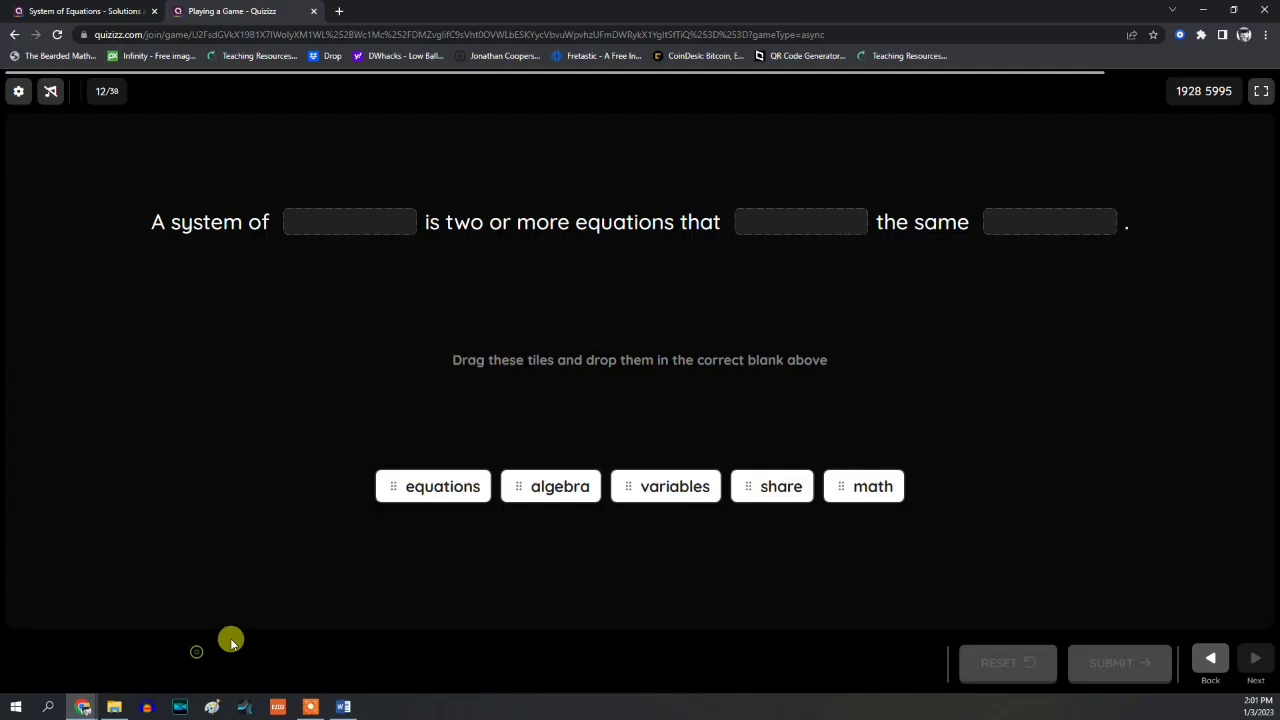
pyautogui.moveTo(448, 490); pyautogui.dragTo(343, 218)
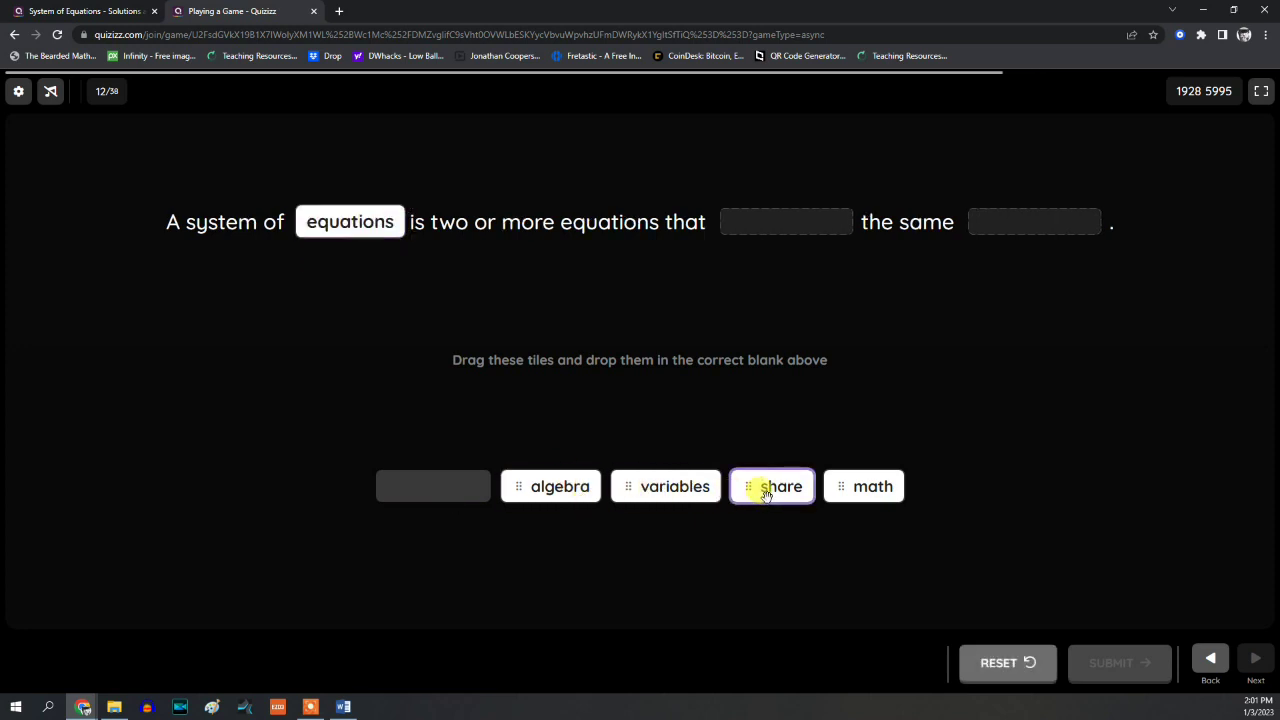
pyautogui.moveTo(740, 489); pyautogui.dragTo(778, 222)
pyautogui.moveTo(660, 494); pyautogui.dragTo(983, 215)
pyautogui.click(1120, 663)
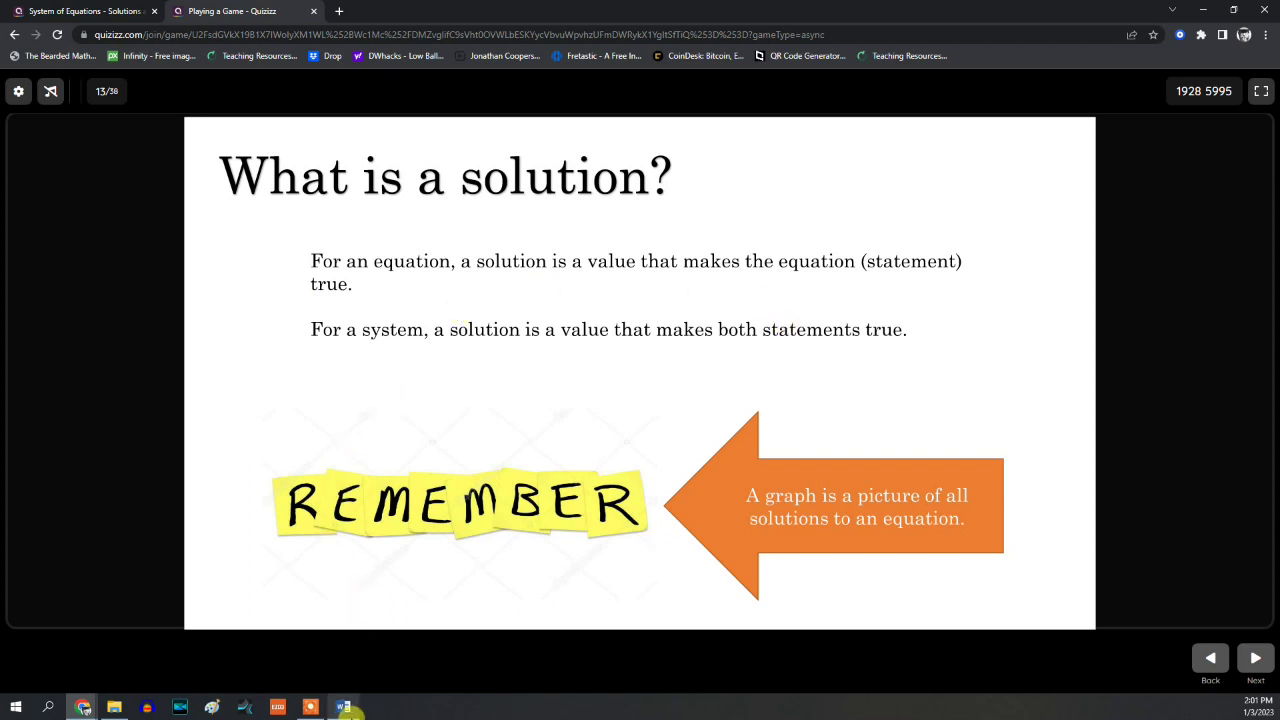
pyautogui.click(345, 705)
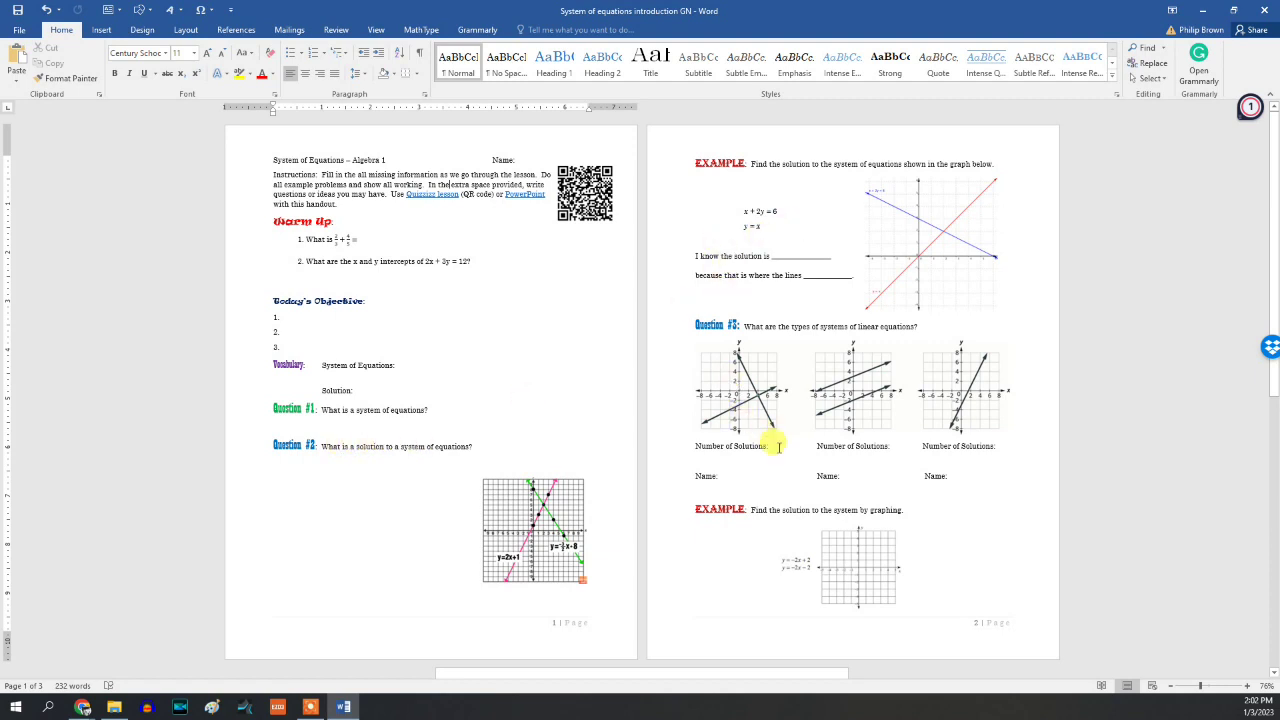
# Step: Scroll the Word notes, then advance the Quizizz lesson to slide 14's solution fill-in
pyautogui.scroll(-2, 778, 446)
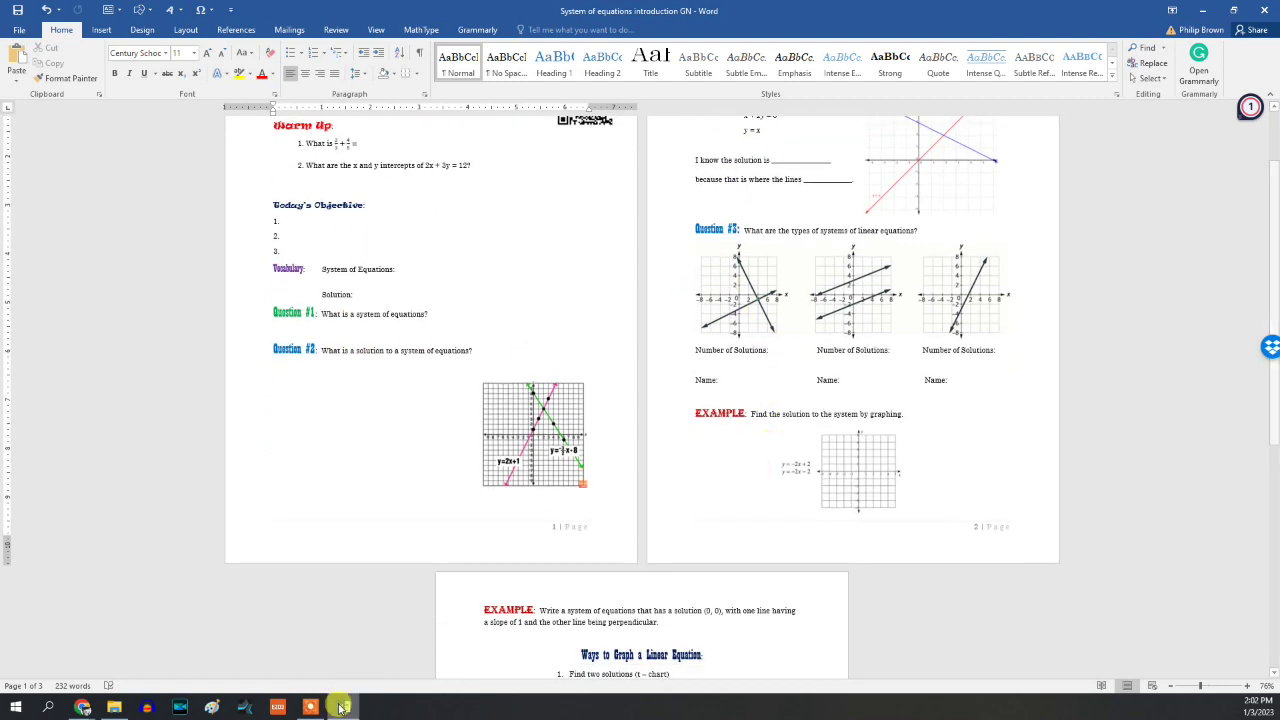
pyautogui.moveTo(84, 706)
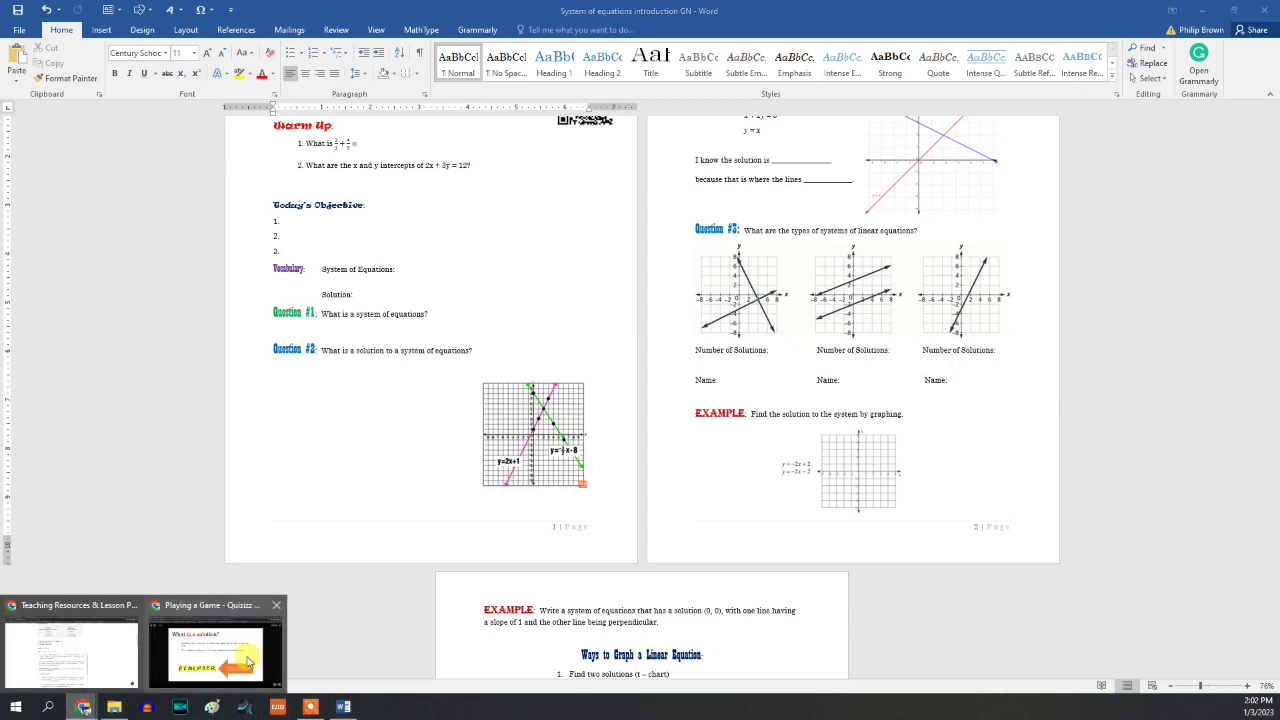
pyautogui.click(201, 655)
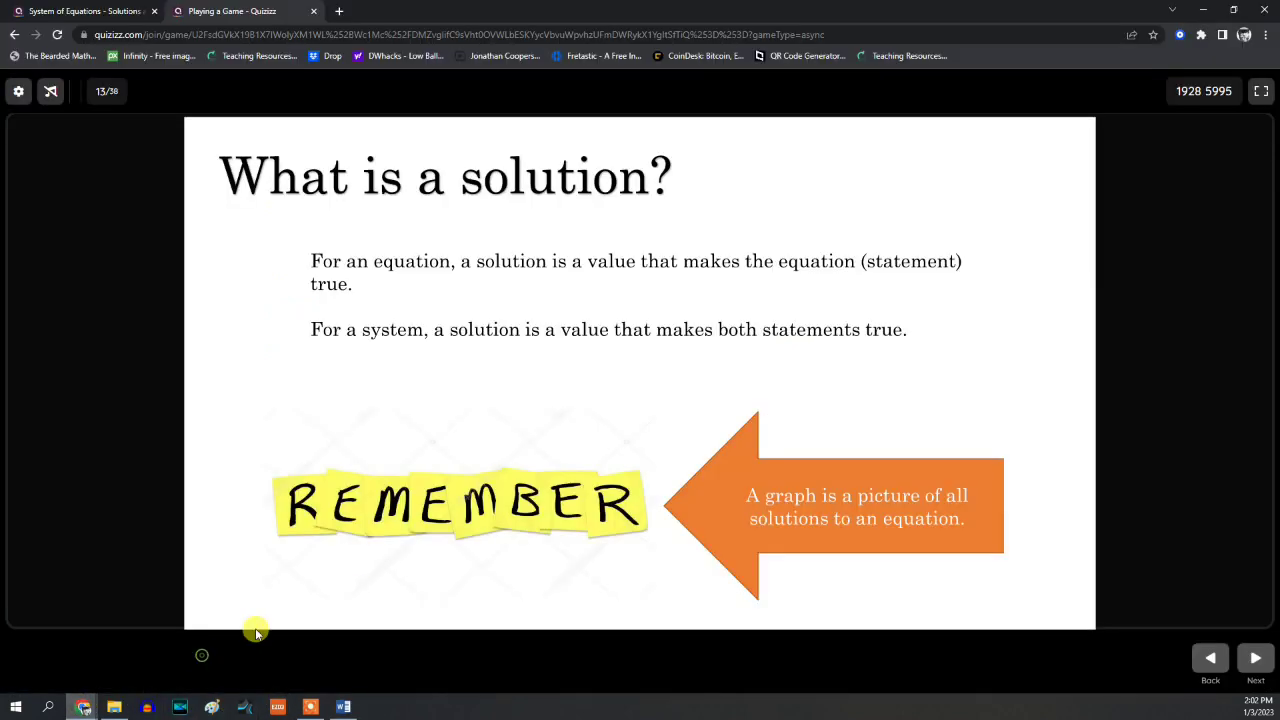
pyautogui.click(1252, 662)
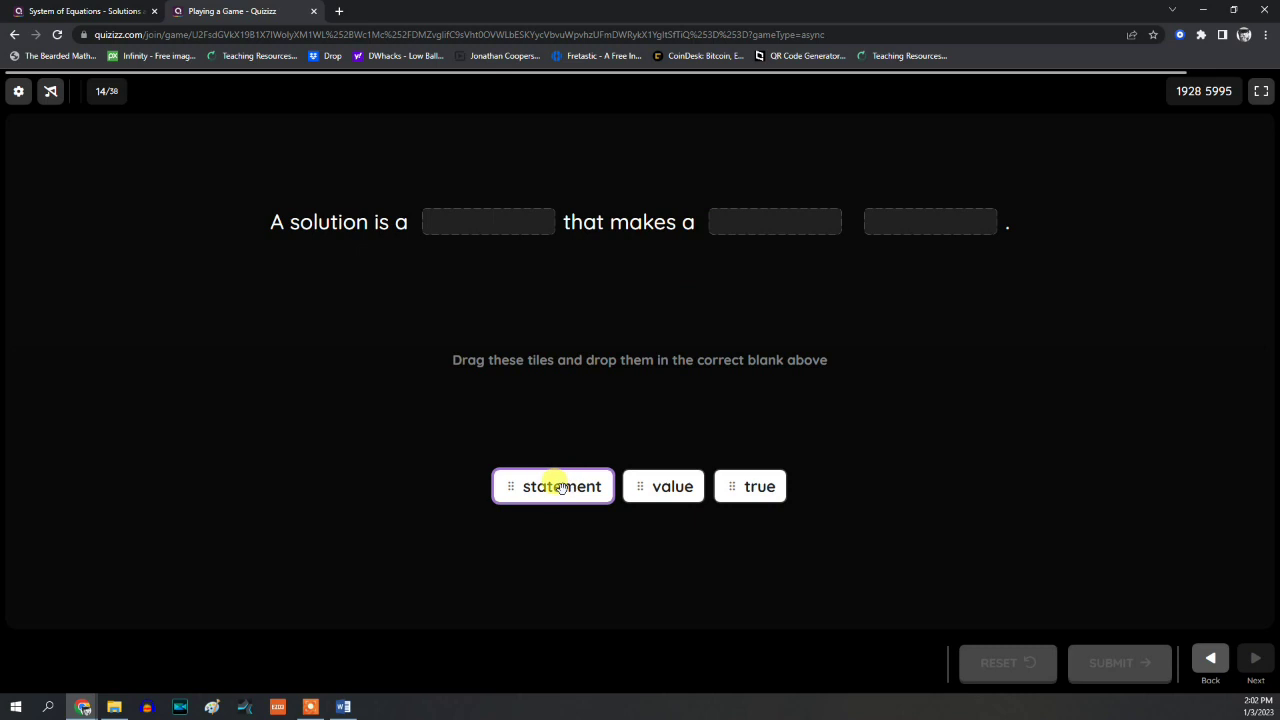
# Step: Fill the blanks with value, statement and true, and submit the solution definition
pyautogui.moveTo(663, 486); pyautogui.dragTo(511, 220)
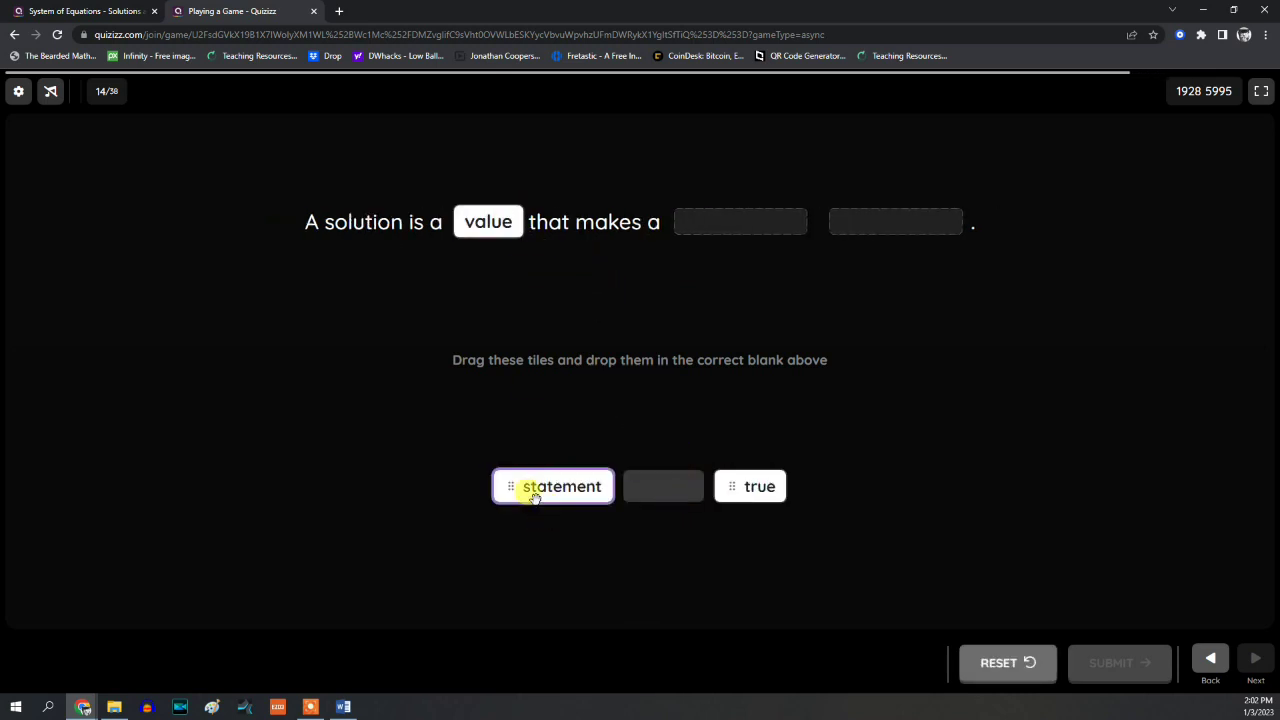
pyautogui.moveTo(530, 490); pyautogui.dragTo(736, 222)
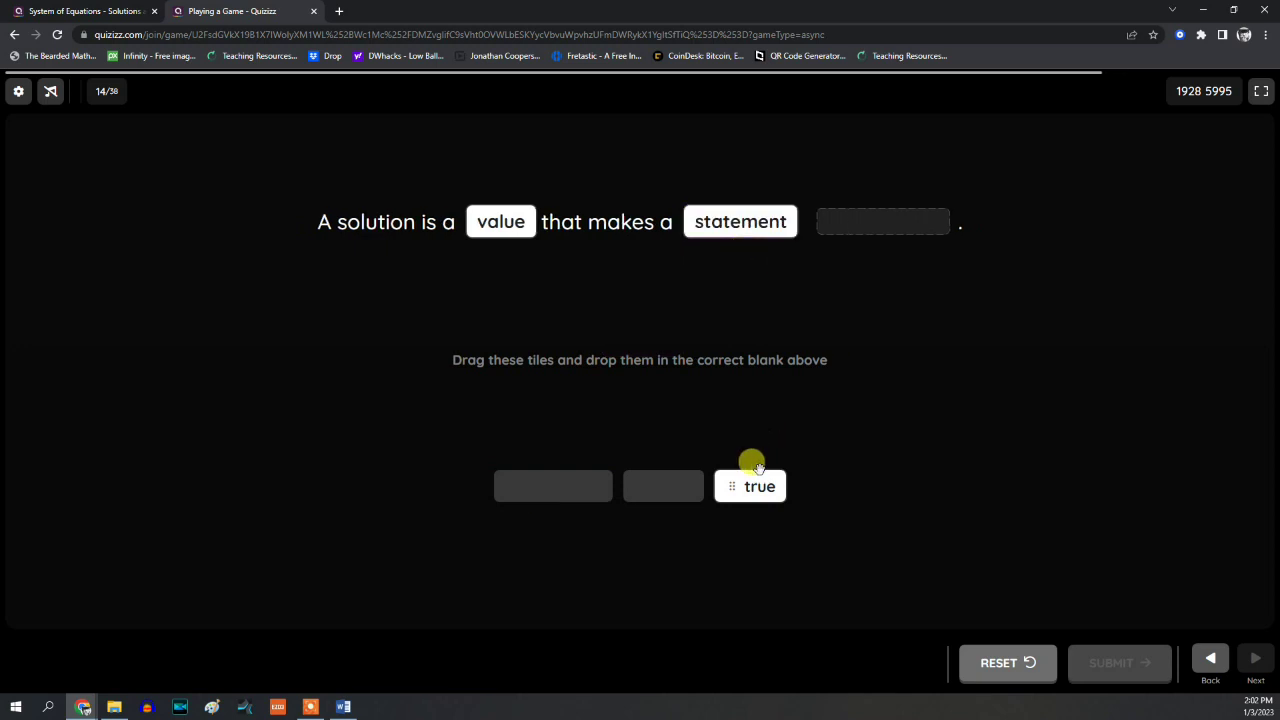
pyautogui.moveTo(752, 484); pyautogui.dragTo(884, 218)
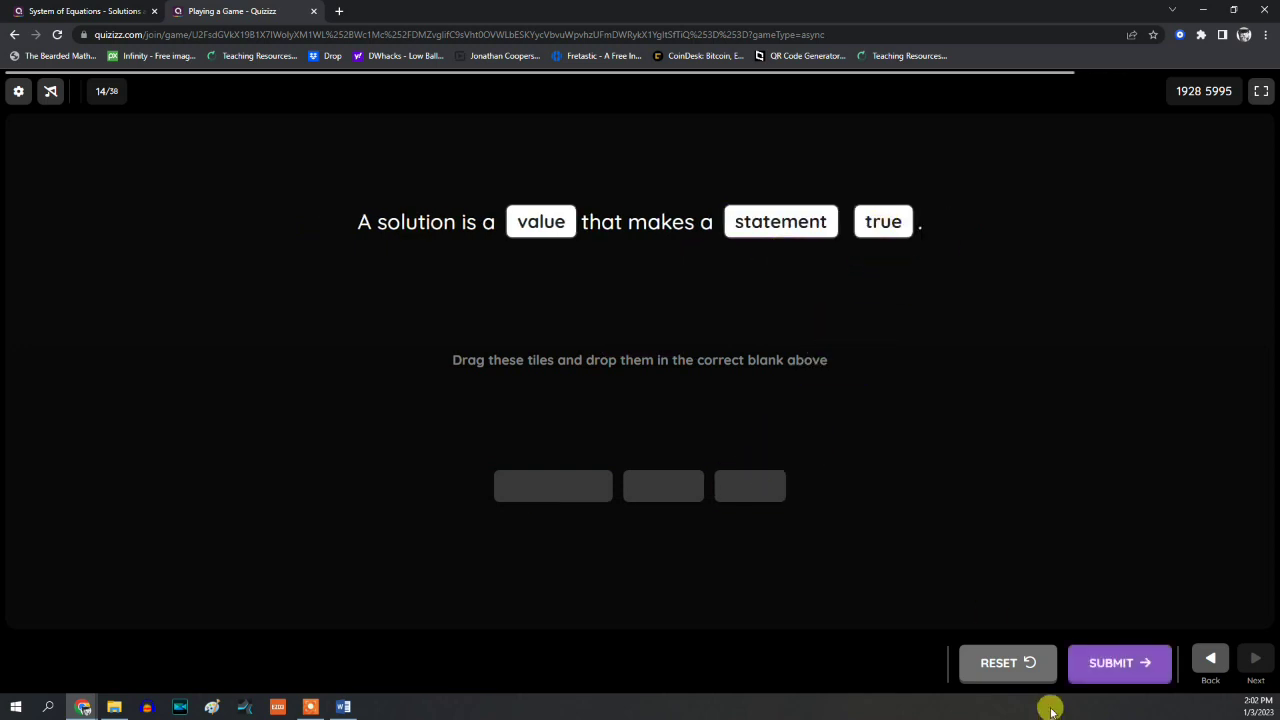
pyautogui.click(1115, 665)
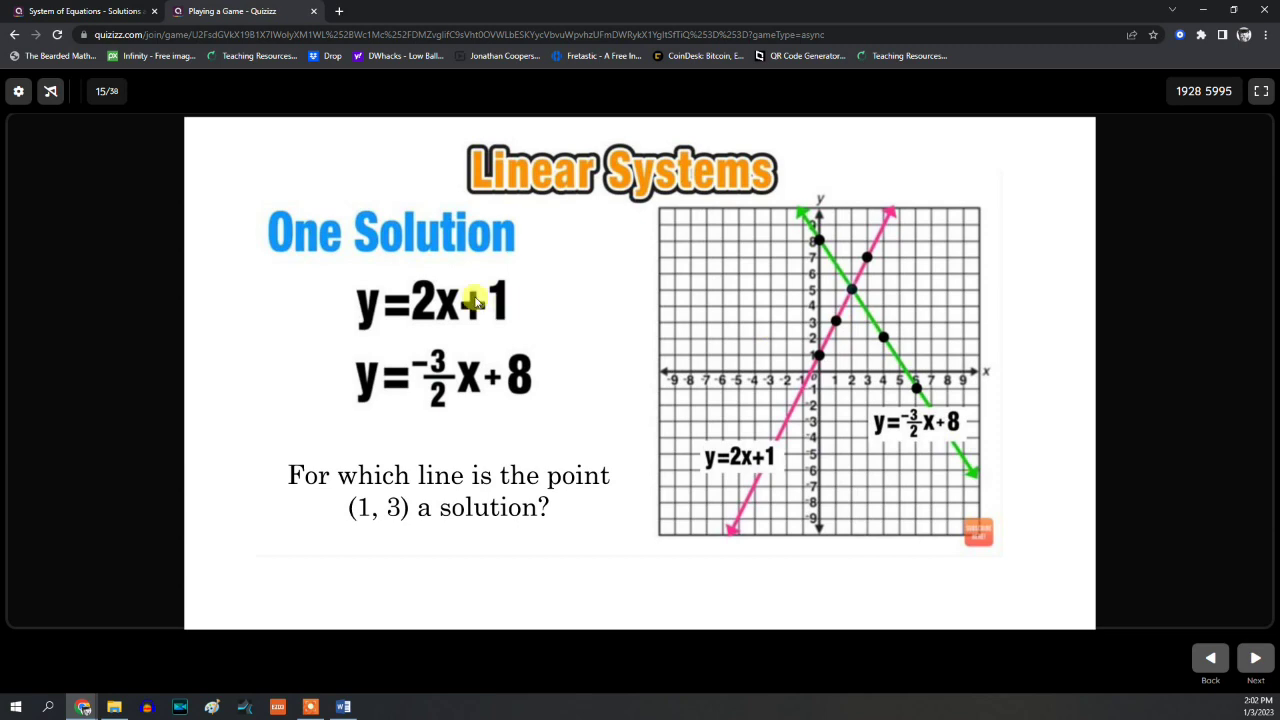
# Step: Advance through slides 16–19 to the ordering question, then go to the lesson's report tab
pyautogui.click(1255, 658)
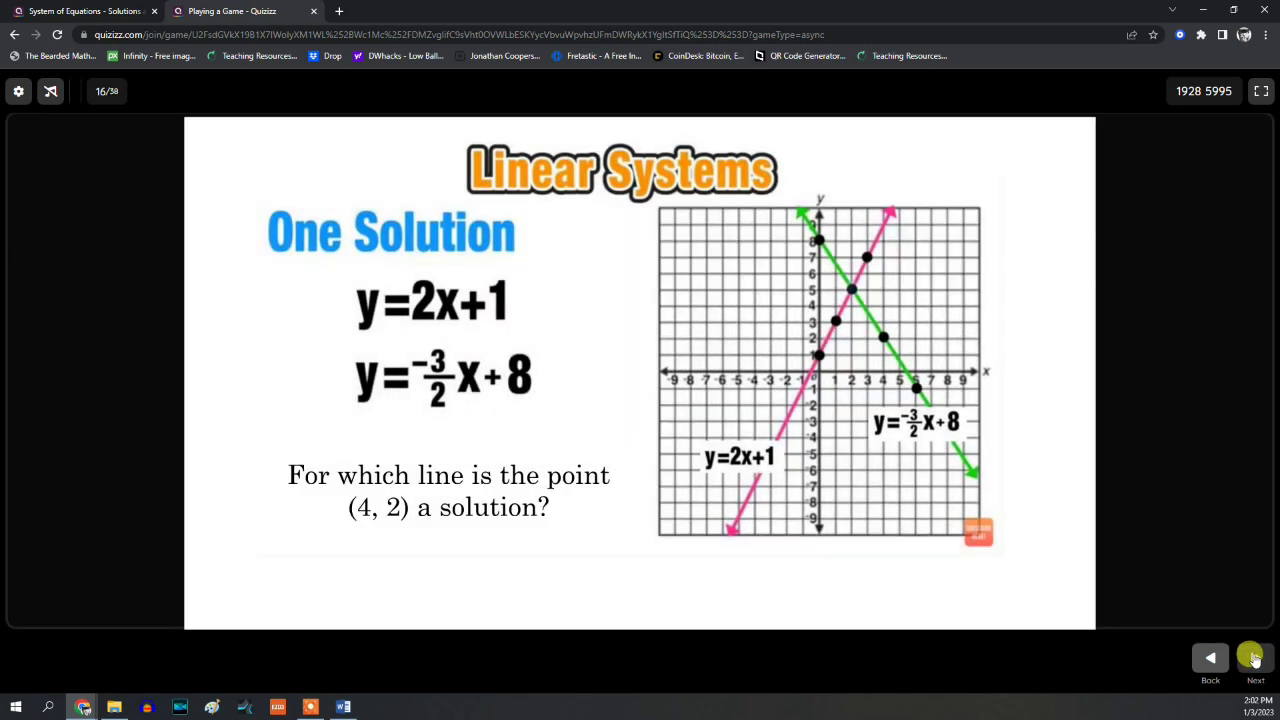
pyautogui.click(1255, 658)
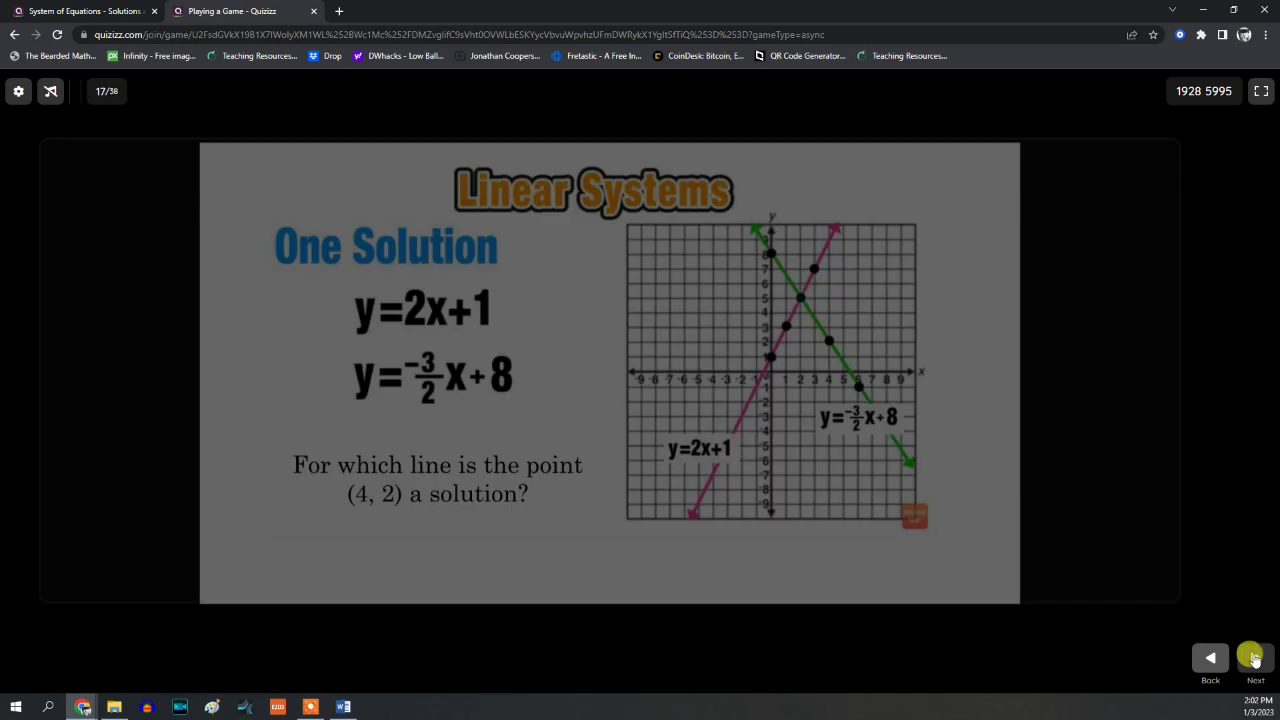
pyautogui.click(1255, 658)
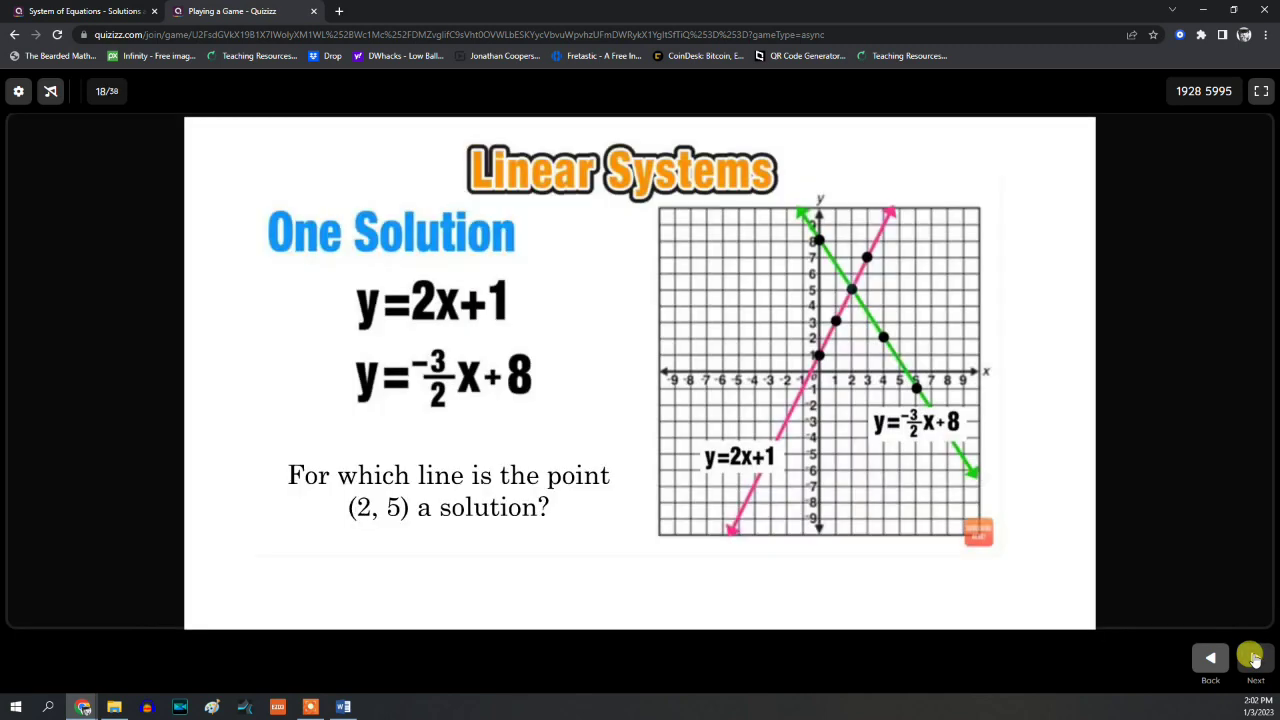
pyautogui.click(1255, 658)
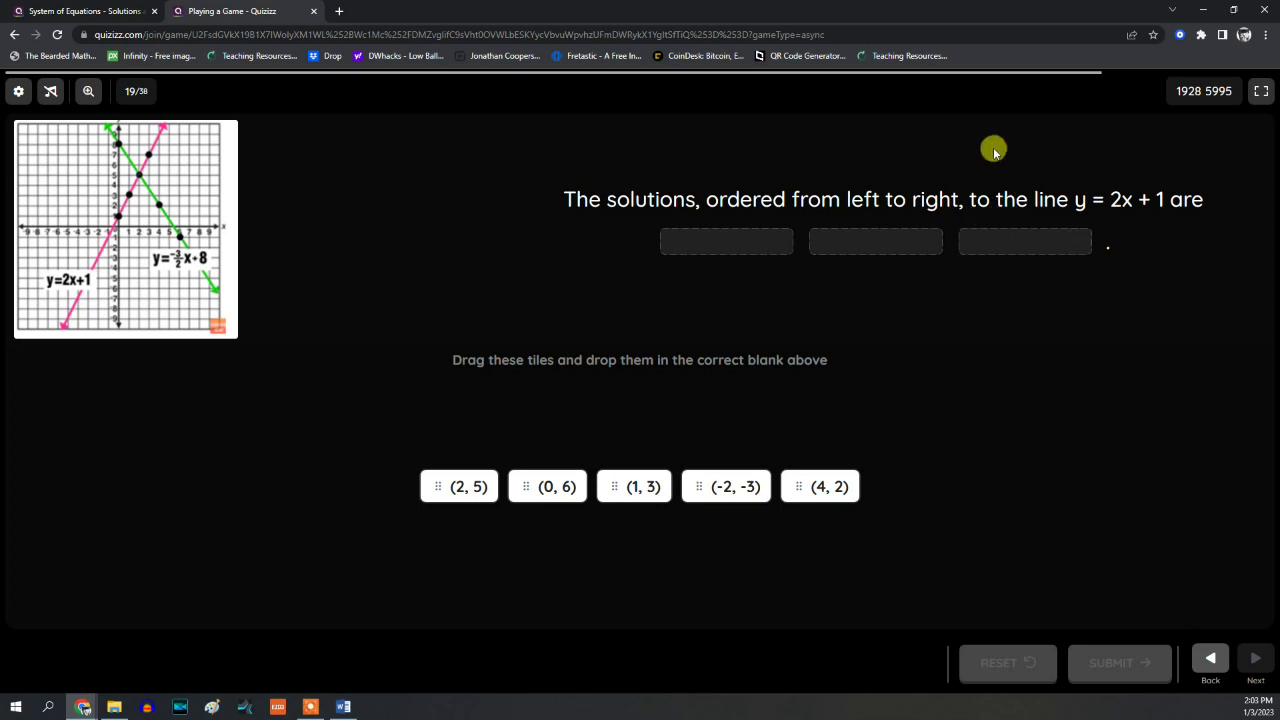
pyautogui.click(130, 14)
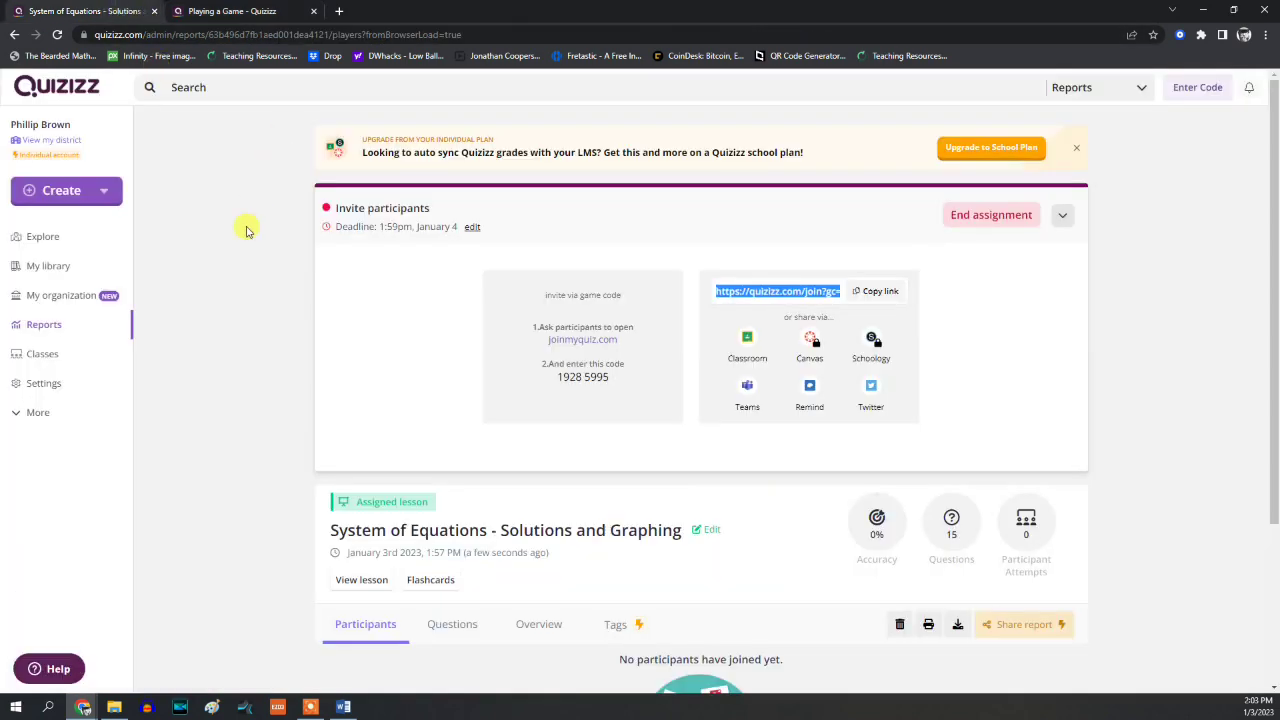
# Step: Open Quizizz Reports to review the running System of Equations assignments
pyautogui.click(44, 325)
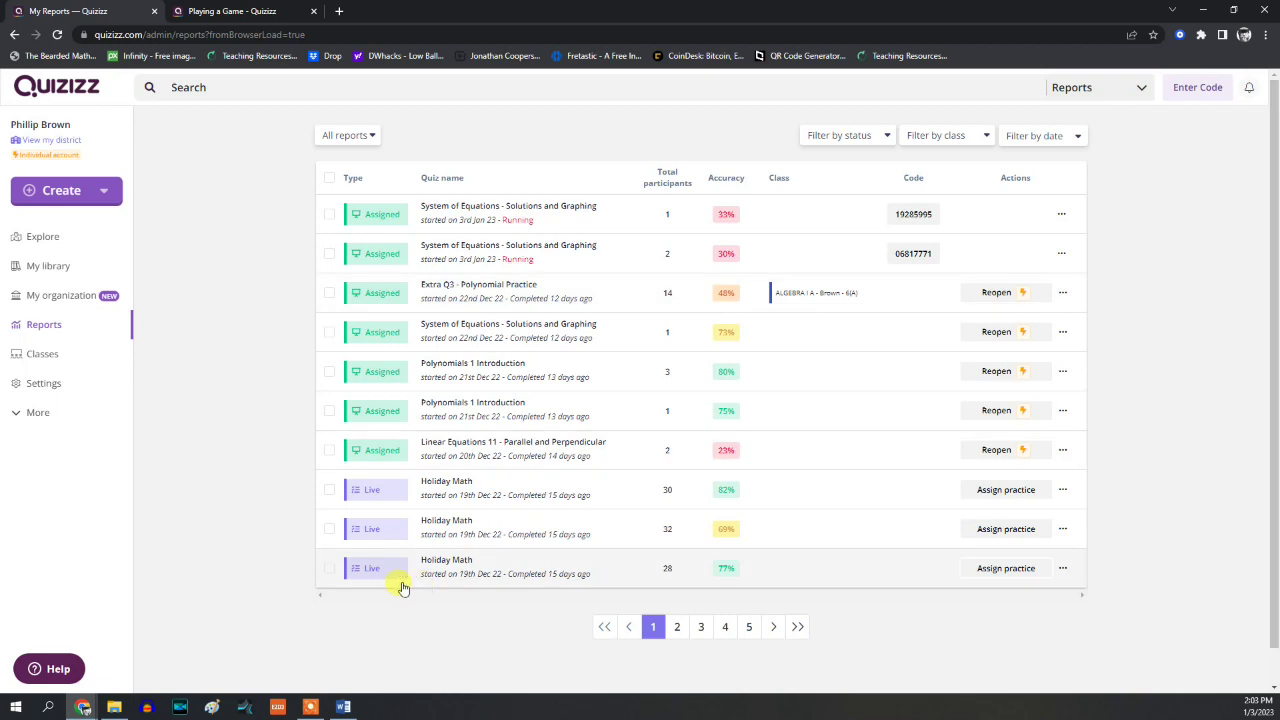
# Step: Bring the 'System of equations introduction GN' Word guided notes back to the front
pyautogui.click(343, 707)
pyautogui.scroll(-3, 666, 414)
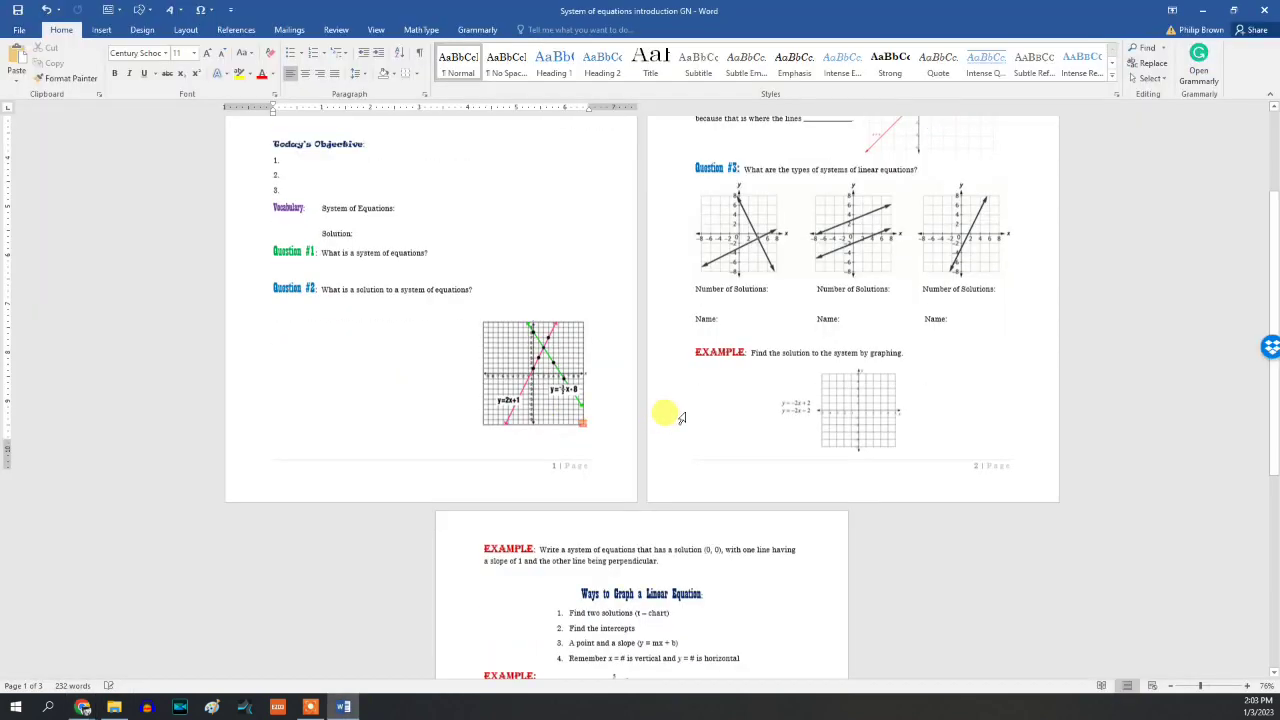
pyautogui.scroll(5, 666, 414)
pyautogui.scroll(-3, 666, 414)
pyautogui.scroll(-3, 680, 418)
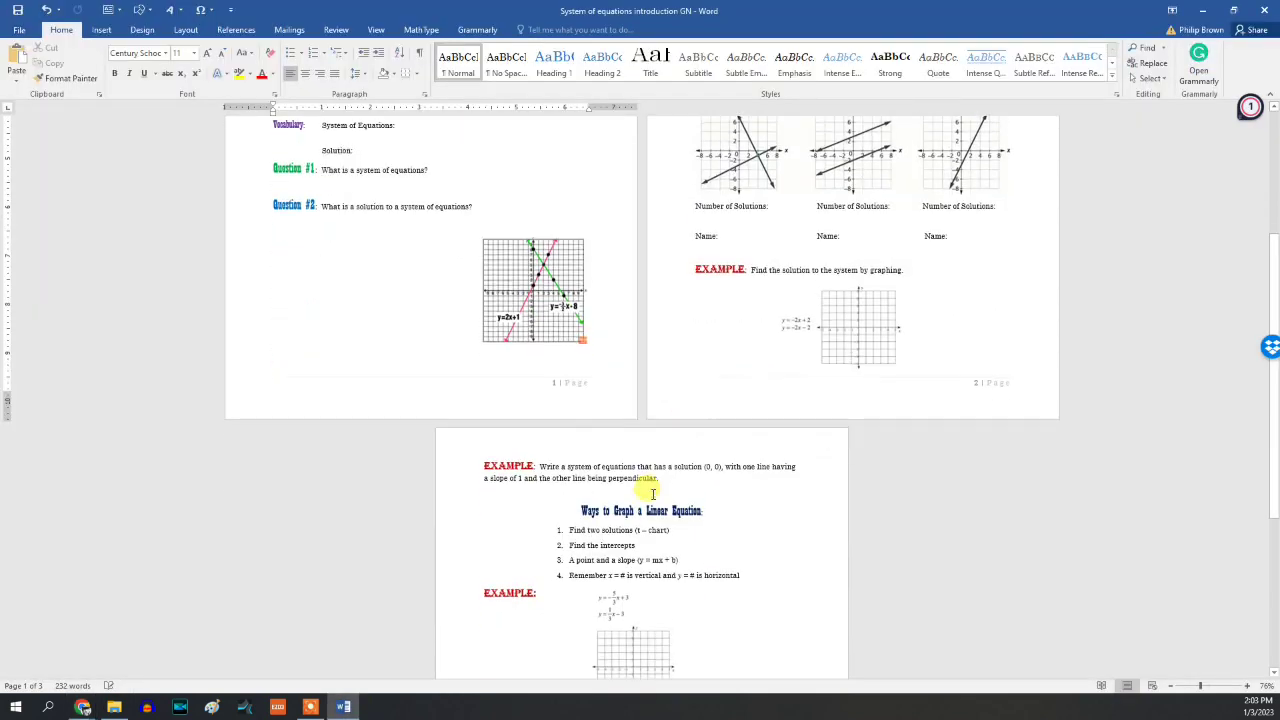